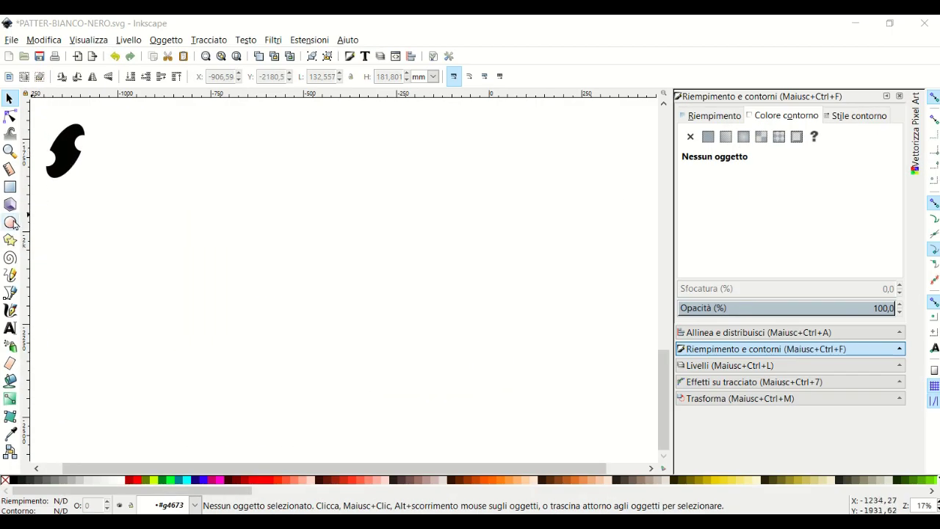
# - Draw a tall black ellipse, about 94 × 188 mm, beside the S-shaped tile
pyautogui.click(10, 221)
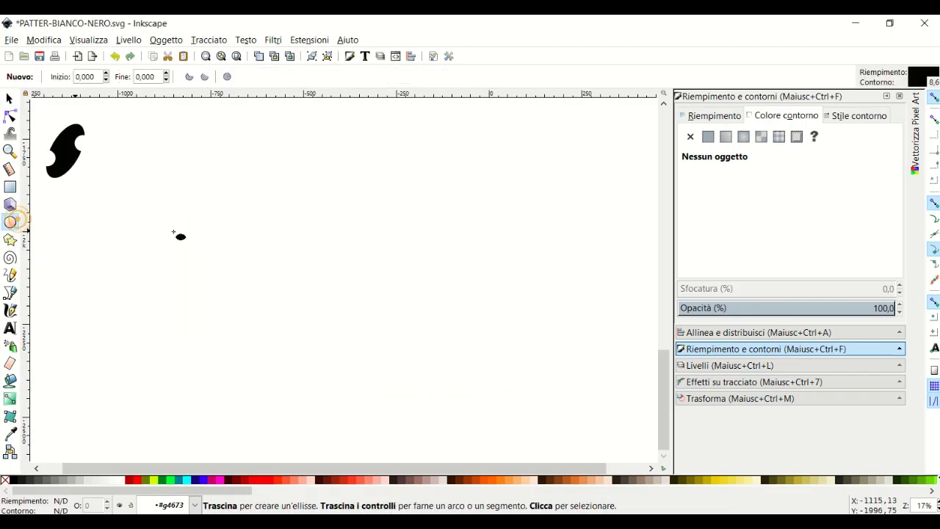
pyautogui.moveTo(250, 169)
pyautogui.mouseDown()
pyautogui.moveTo(285, 249)
pyautogui.moveTo(286, 239)
pyautogui.mouseUp()
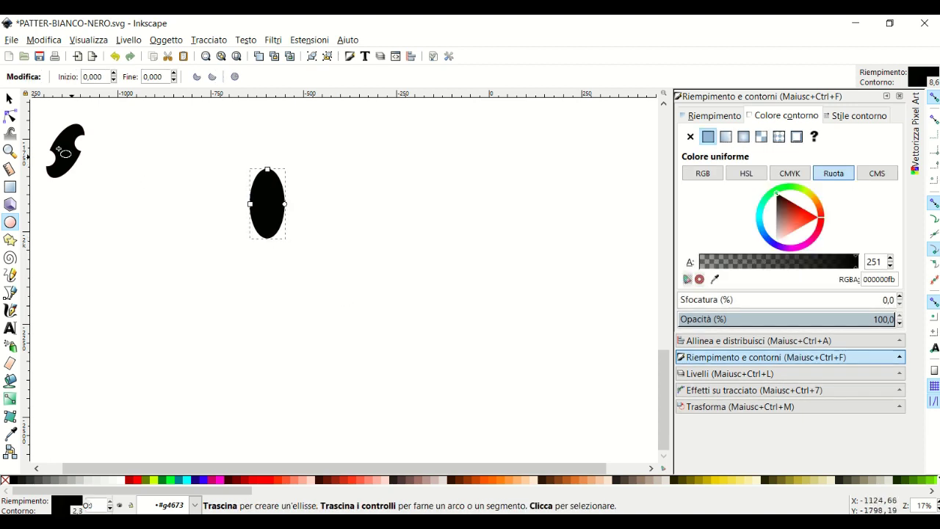
pyautogui.click(9, 99)
# - Move the S-shaped tile down and to the right on the canvas
pyautogui.keyDown('ctrl'); pyautogui.scroll(1, 274, 296); pyautogui.keyUp('ctrl')
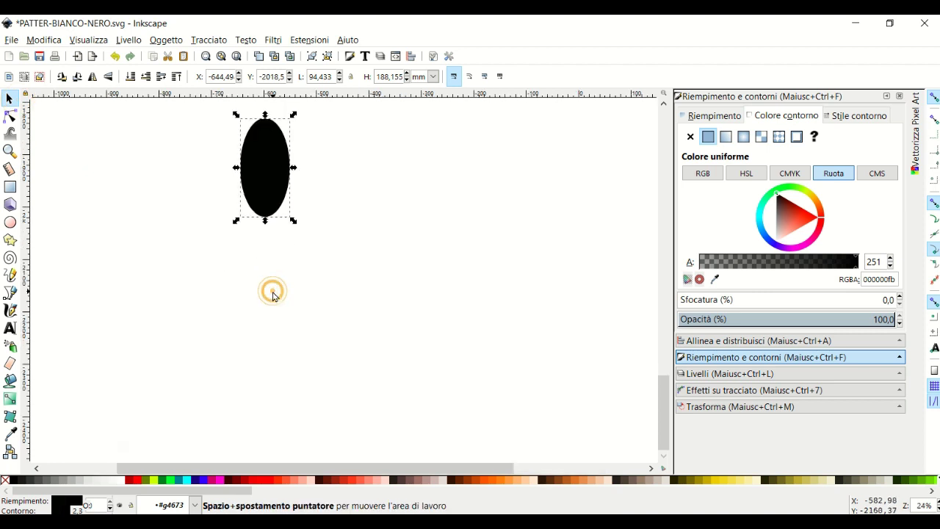
pyautogui.click(564, 382)
pyautogui.moveTo(314, 468); pyautogui.dragTo(258, 468)
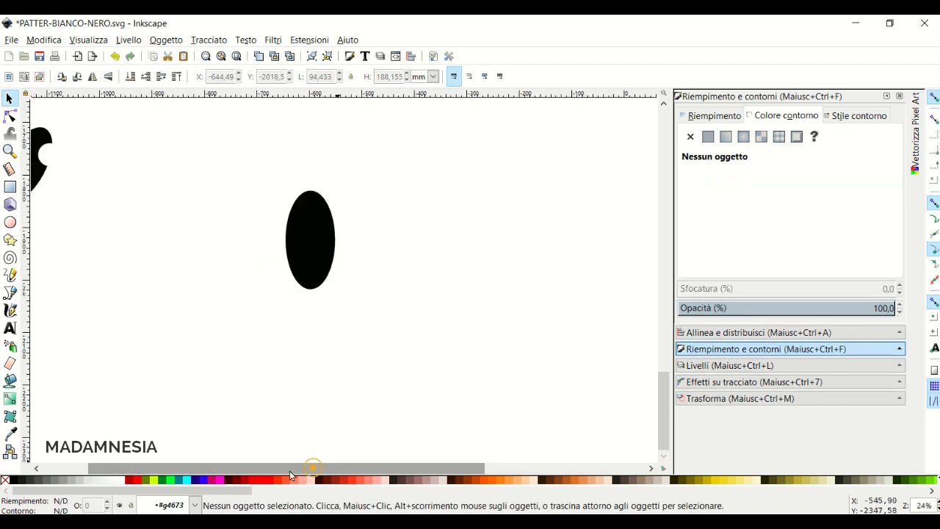
pyautogui.click(118, 179)
pyautogui.moveTo(117, 179); pyautogui.dragTo(221, 249)
pyautogui.moveTo(241, 468); pyautogui.dragTo(305, 468)
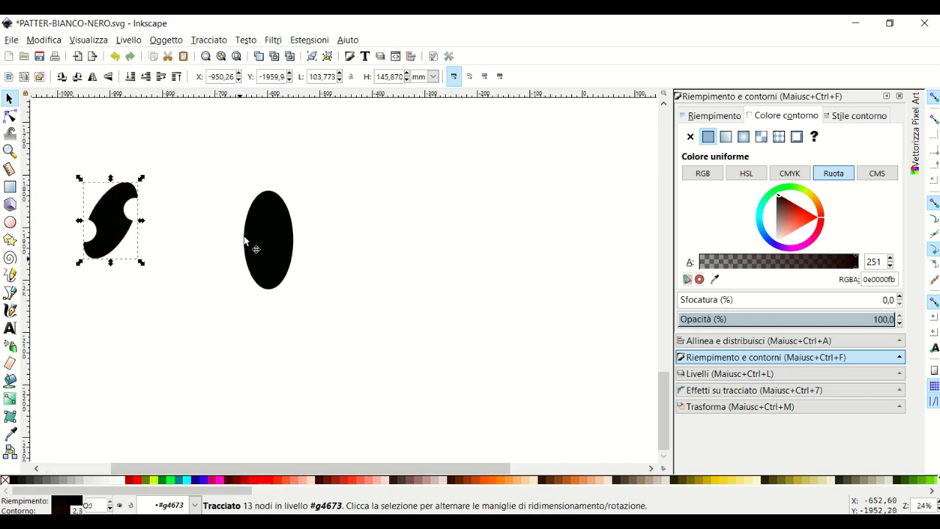
# - Rotate the black ellipse about 30° clockwise so it leans like the tile
pyautogui.click(260, 239)
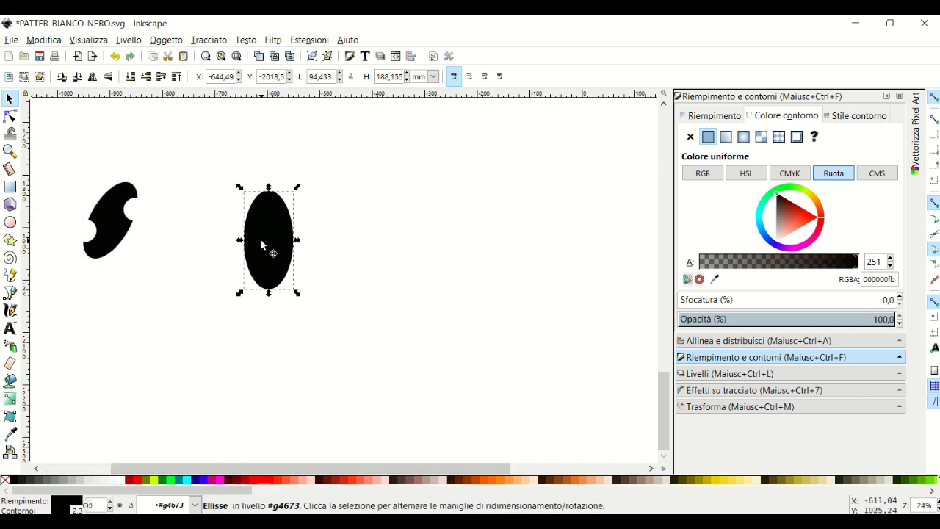
pyautogui.scroll(1, 261, 239)
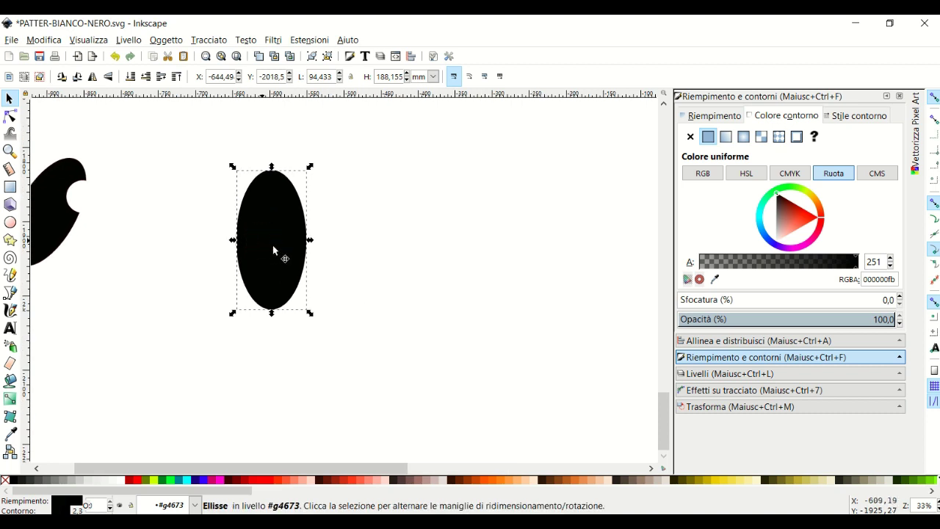
pyautogui.click(279, 203)
pyautogui.moveTo(310, 166); pyautogui.dragTo(348, 191)
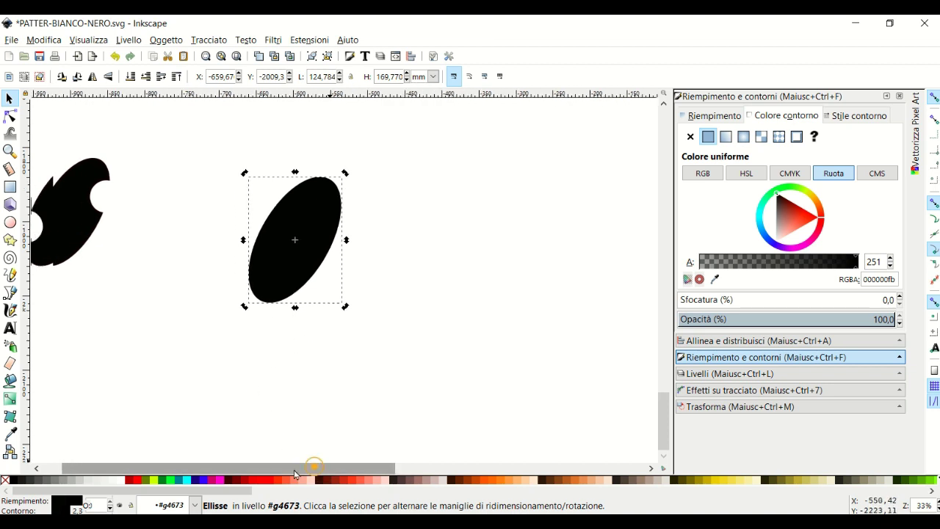
pyautogui.moveTo(315, 467); pyautogui.dragTo(285, 468)
# - Draw a small white circle and place it over the ellipse's upper-right edge
pyautogui.click(10, 223)
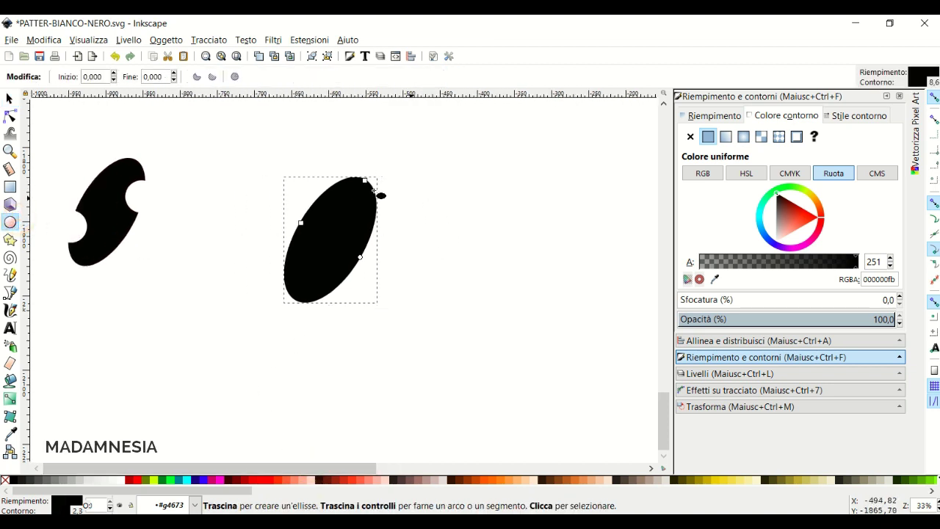
pyautogui.moveTo(401, 191); pyautogui.dragTo(438, 225)
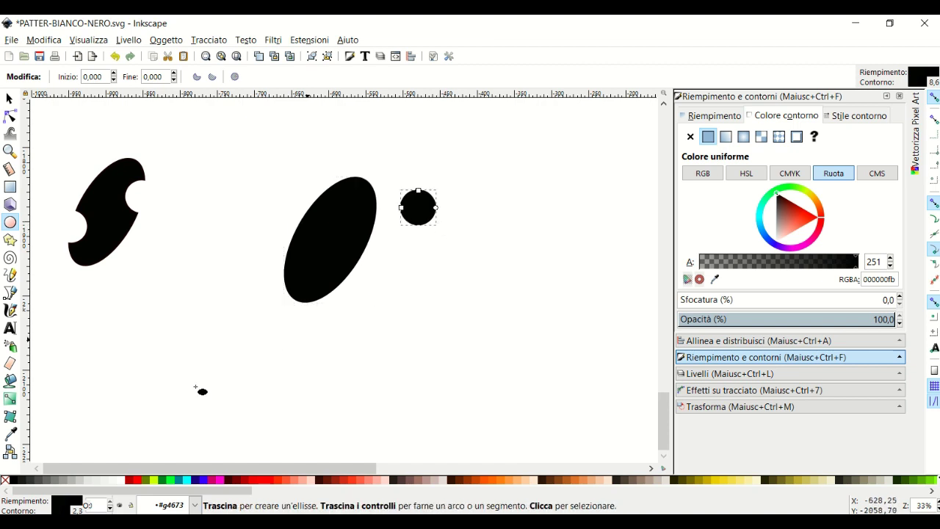
pyautogui.click(120, 485)
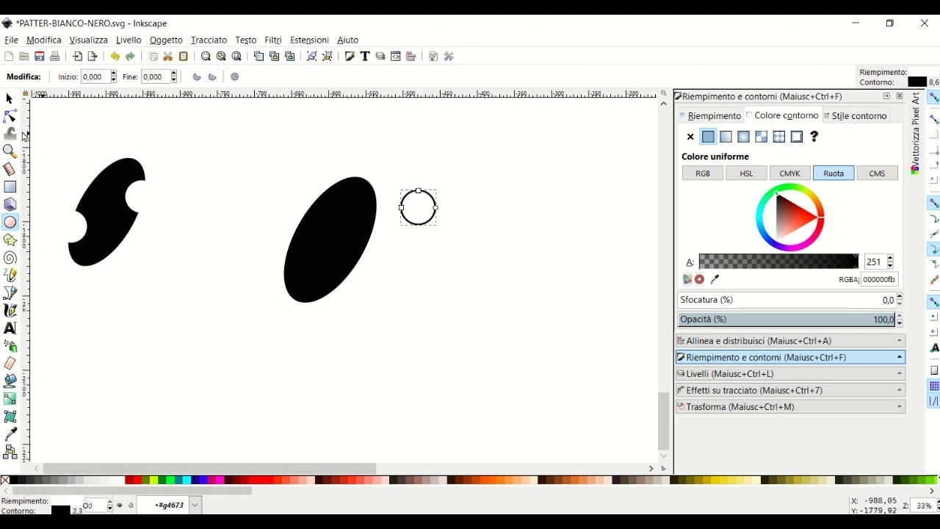
pyautogui.click(11, 98)
pyautogui.moveTo(433, 221); pyautogui.dragTo(381, 227)
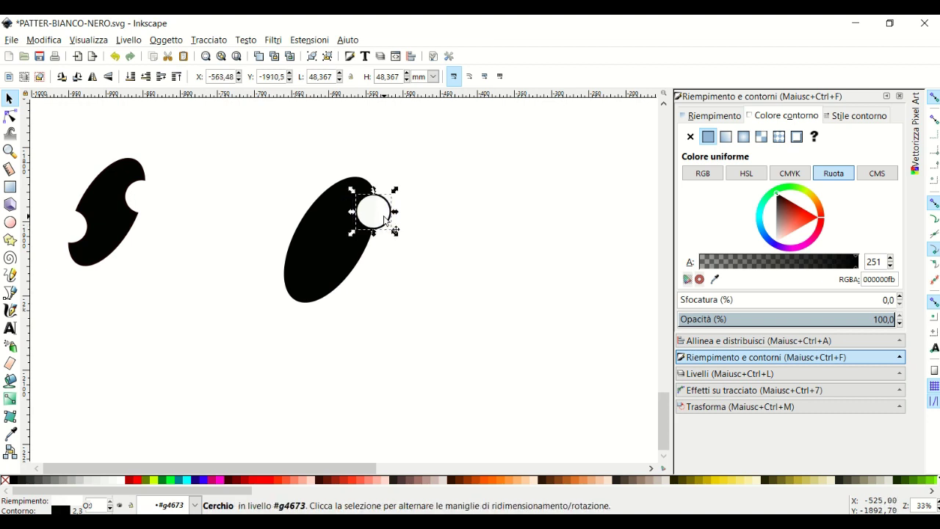
# - Duplicate the white circle and move the copy onto the ellipse's lower-left edge
pyautogui.rightClick(385, 218)
pyautogui.click(416, 303)
pyautogui.moveTo(385, 219); pyautogui.dragTo(299, 279)
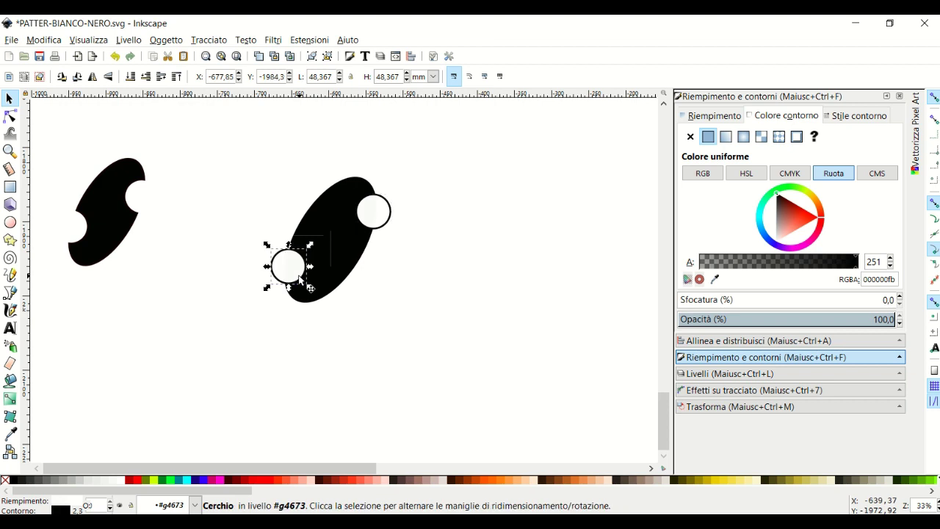
pyautogui.click(432, 266)
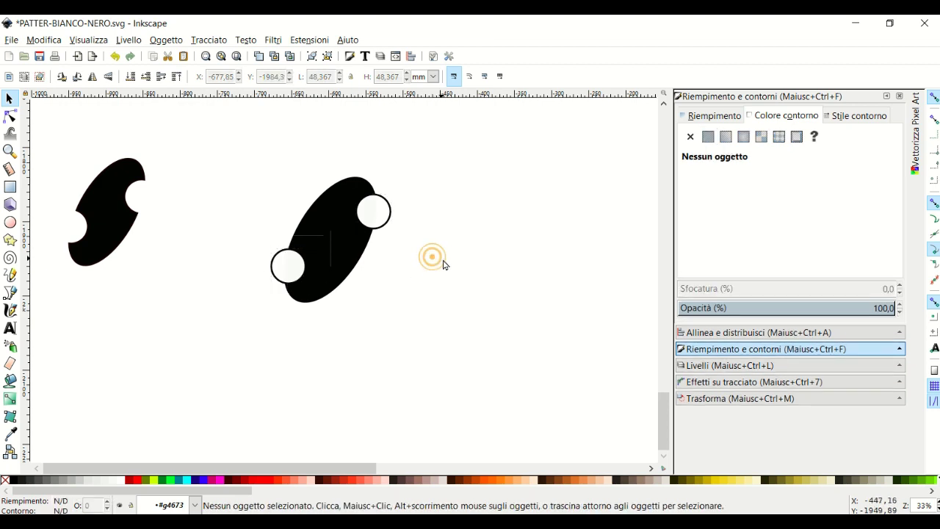
pyautogui.click(388, 222)
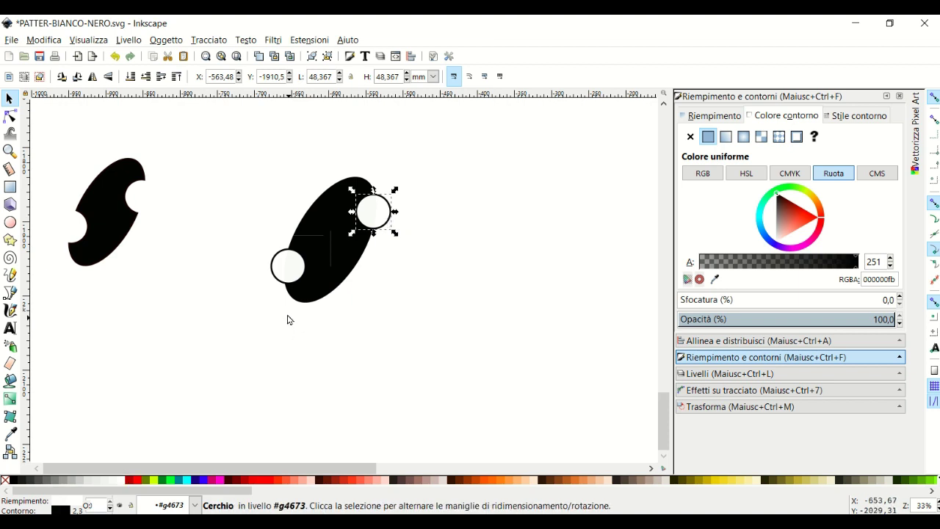
# - Give both white circles a white stroke with alpha 255 in Fill and Stroke
pyautogui.click(802, 117)
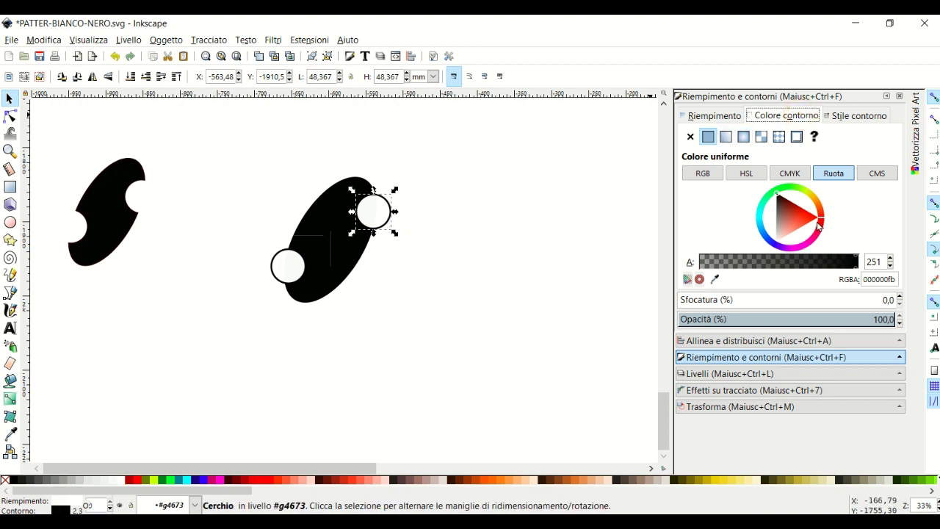
pyautogui.click(780, 236)
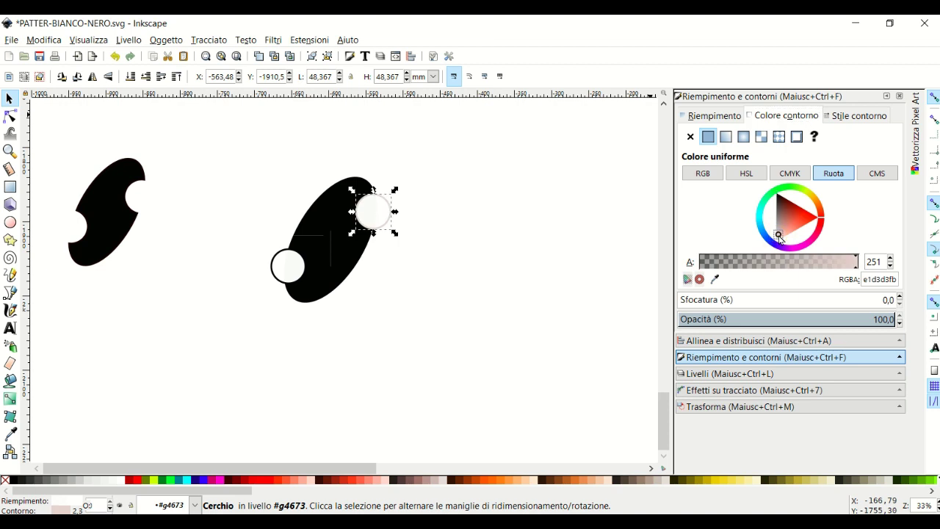
pyautogui.moveTo(778, 235); pyautogui.dragTo(778, 252)
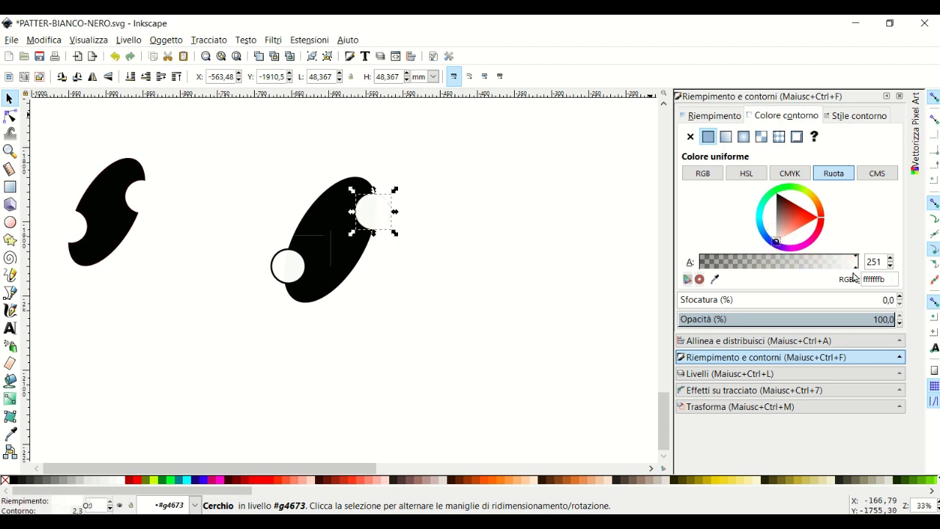
pyautogui.click(283, 280)
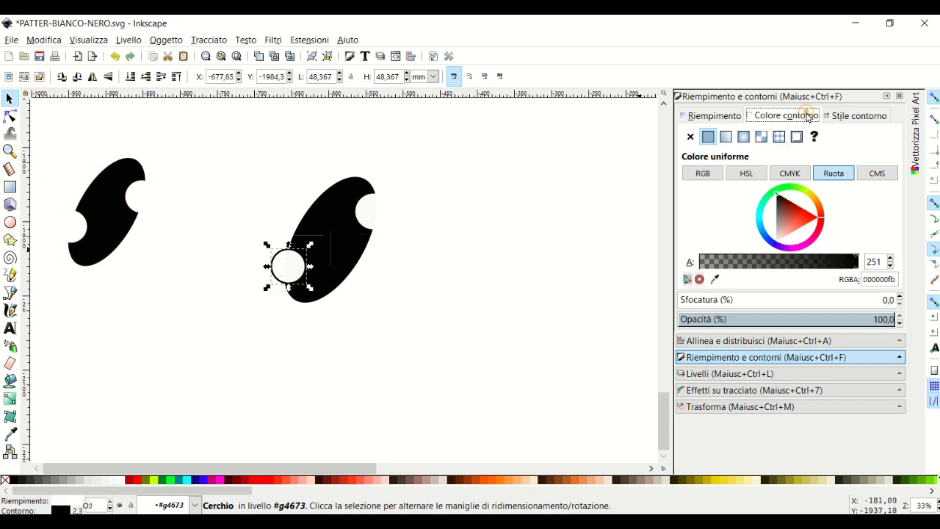
pyautogui.click(776, 241)
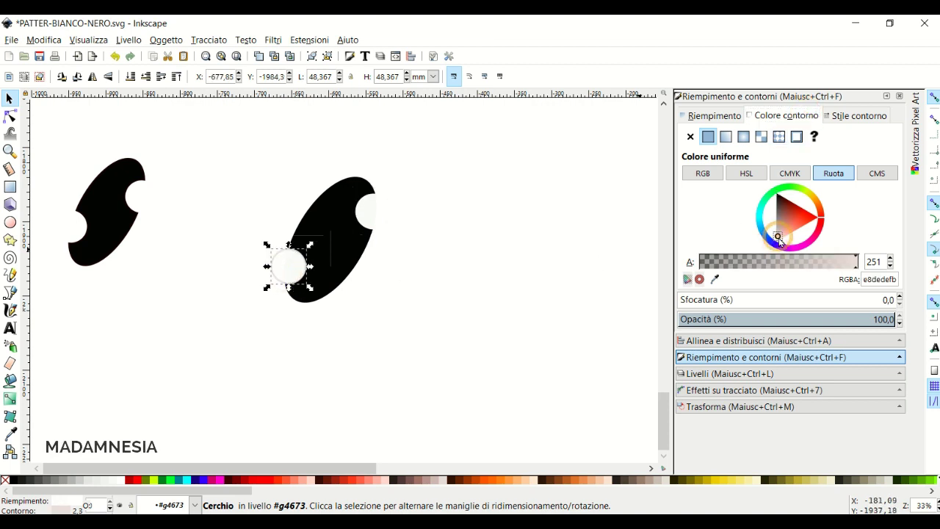
pyautogui.moveTo(855, 266); pyautogui.dragTo(862, 266)
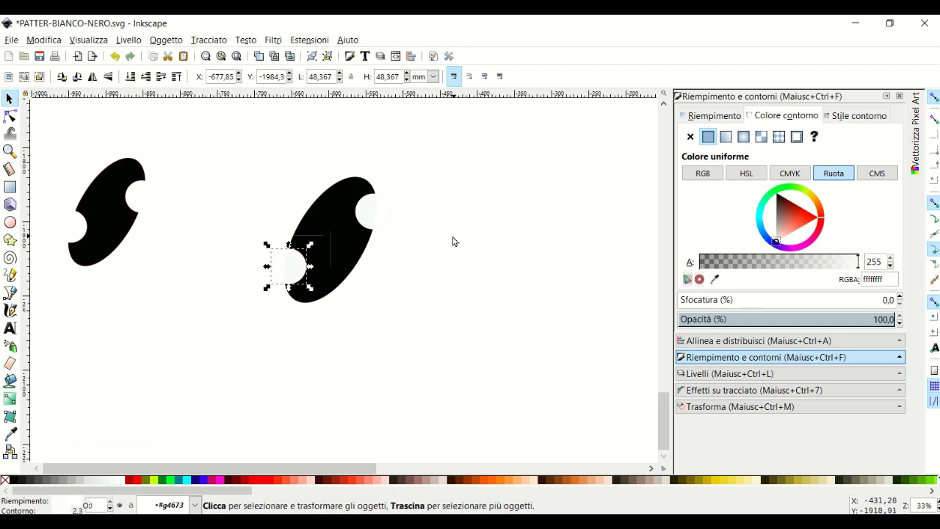
pyautogui.click(415, 225)
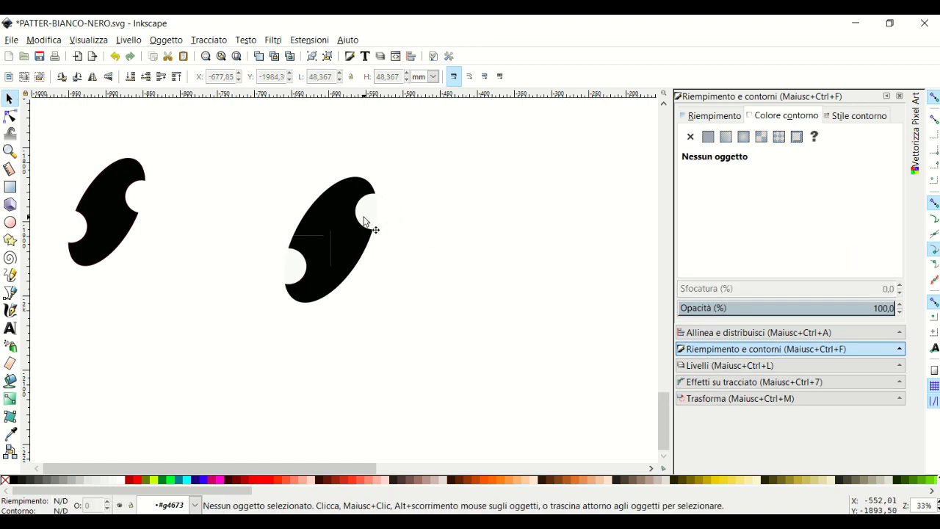
# - Subtract the upper-right white circle from the black ellipse using Path > Difference
pyautogui.click(364, 219)
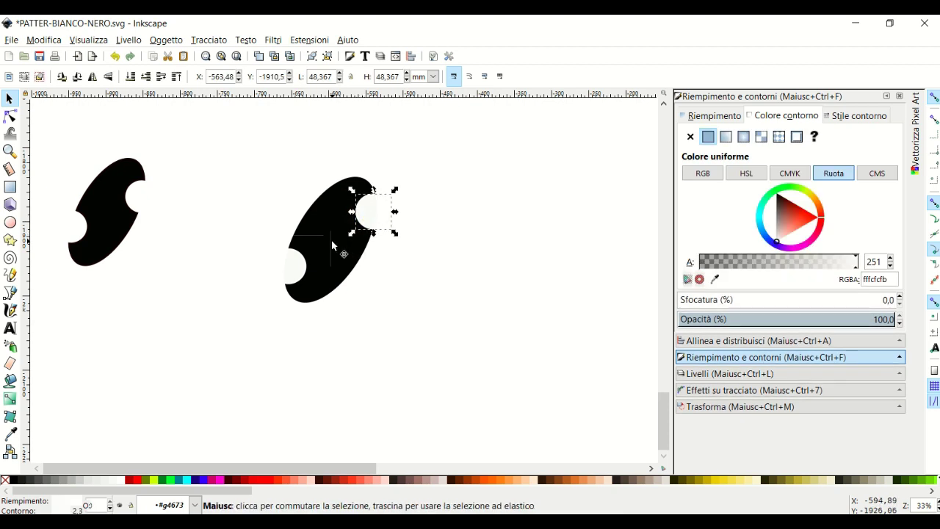
pyautogui.keyDown('shift'); pyautogui.click(332, 240); pyautogui.keyUp('shift')
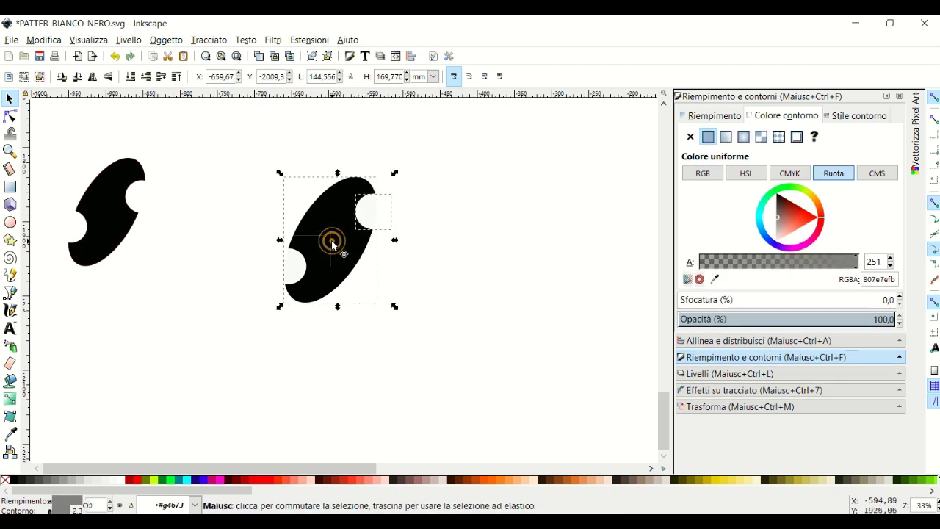
pyautogui.click(204, 41)
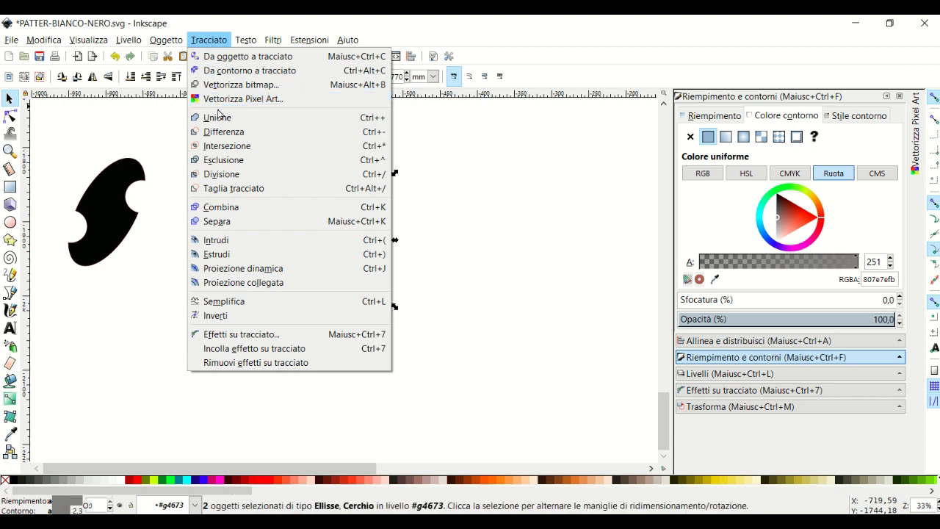
pyautogui.click(220, 135)
pyautogui.click(502, 216)
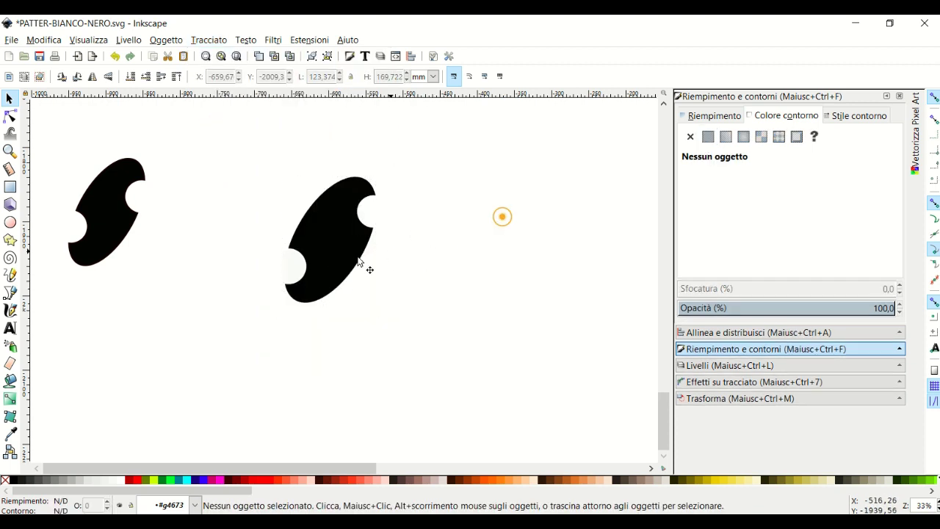
# - Subtract the lower-left white circle from the black shape with Difference too
pyautogui.keyDown('shift'); pyautogui.click(291, 264); pyautogui.keyUp('shift')
pyautogui.keyDown('shift'); pyautogui.click(341, 265); pyautogui.keyUp('shift')
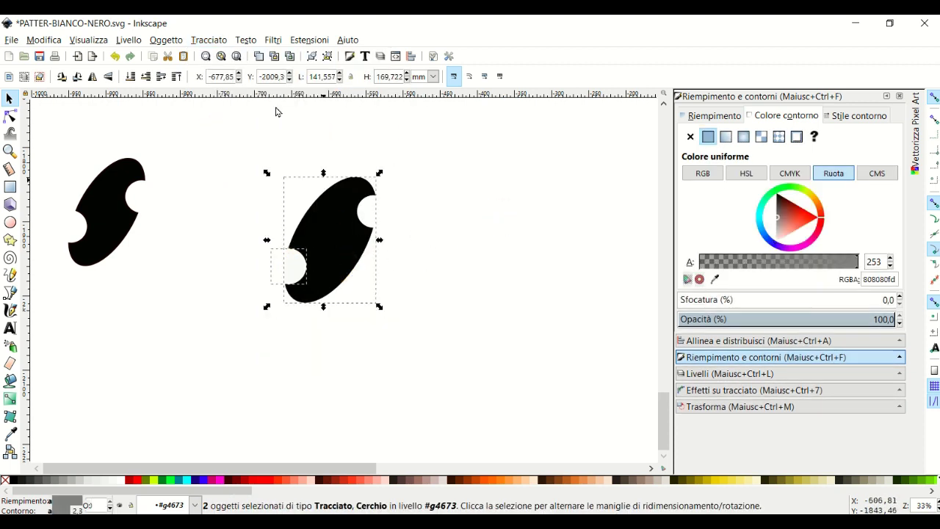
pyautogui.click(209, 40)
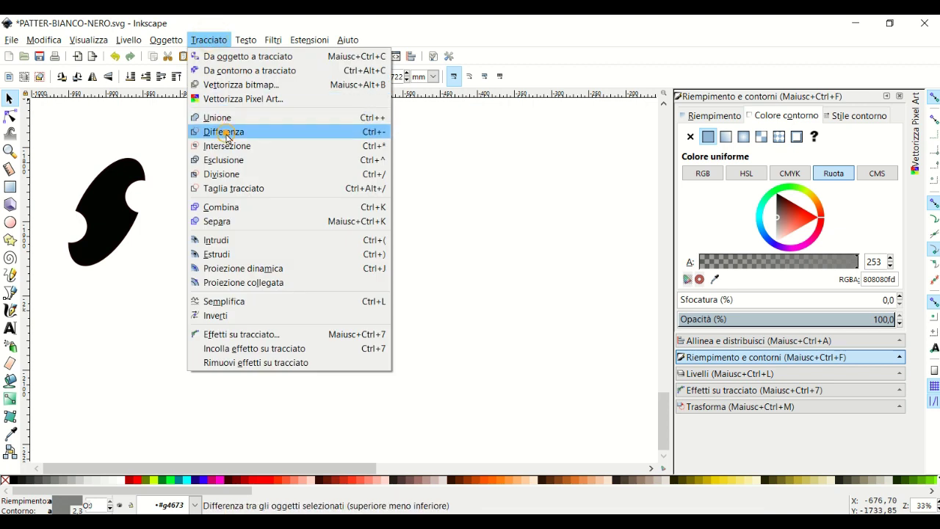
pyautogui.click(227, 137)
pyautogui.click(448, 267)
# - Make the black S-shaped tile slightly narrower
pyautogui.rightClick(348, 250)
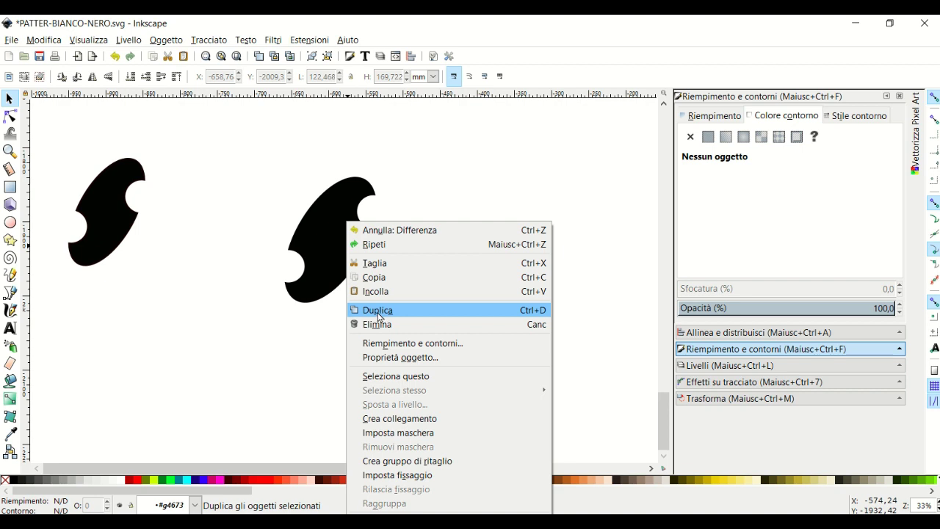
pyautogui.click(279, 162)
pyautogui.click(335, 210)
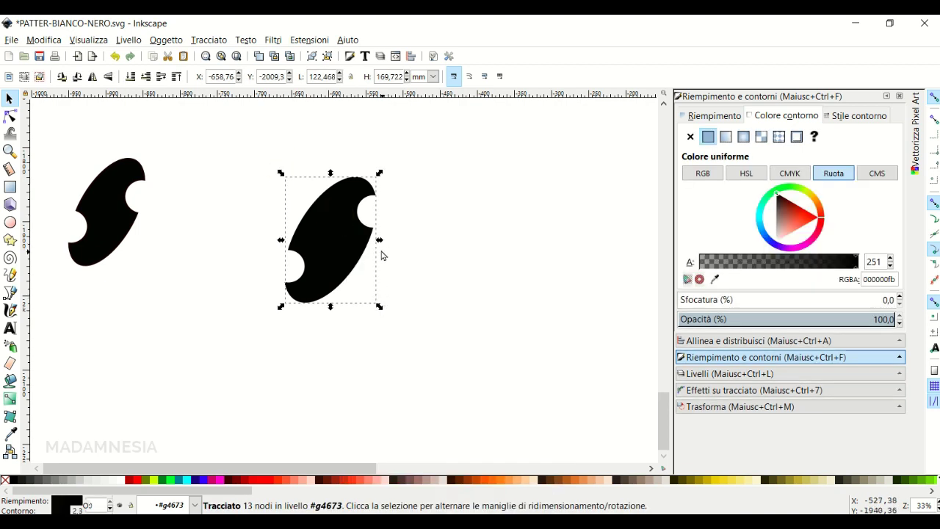
pyautogui.moveTo(379, 246); pyautogui.dragTo(368, 242)
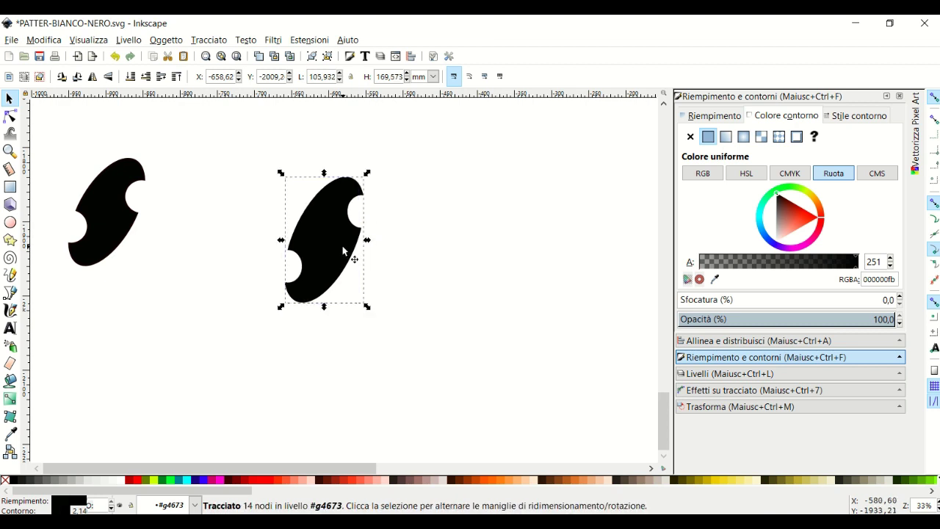
# - Duplicate the S and place the copy interlocking to its right
pyautogui.rightClick(343, 251)
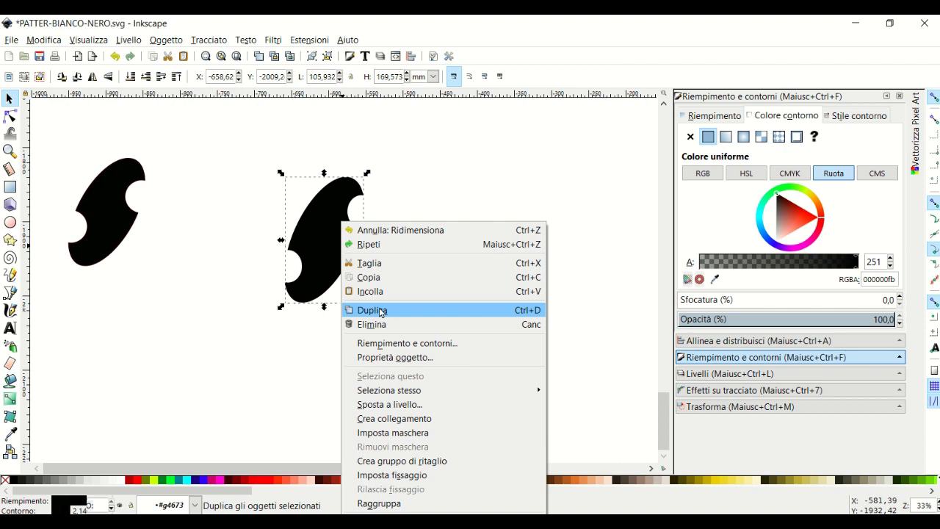
pyautogui.click(373, 309)
pyautogui.moveTo(347, 253)
pyautogui.mouseDown()
pyautogui.moveTo(405, 255)
pyautogui.moveTo(378, 257)
pyautogui.moveTo(404, 240)
pyautogui.mouseUp()
pyautogui.press('-')
pyautogui.press('-')
pyautogui.click(316, 253)
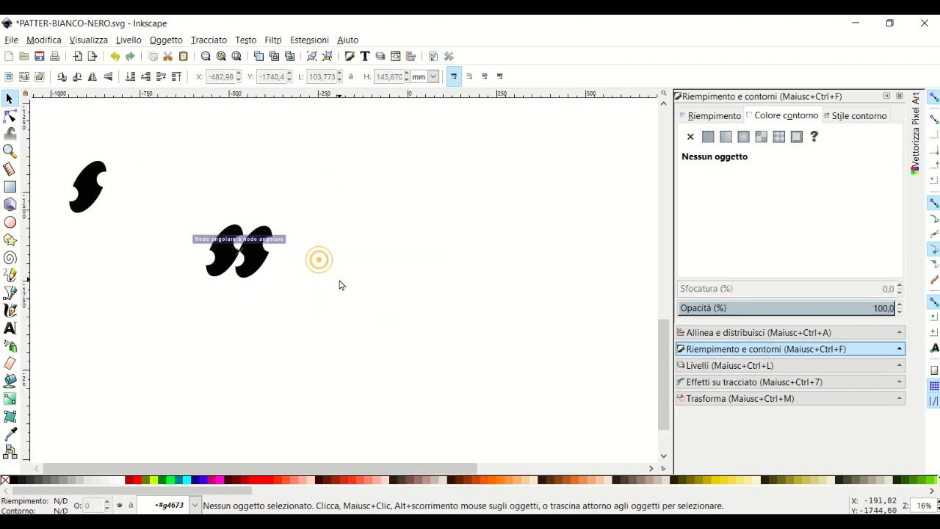
# - Add a third S copy interlocked at the right end of the row
pyautogui.rightClick(263, 255)
pyautogui.click(291, 310)
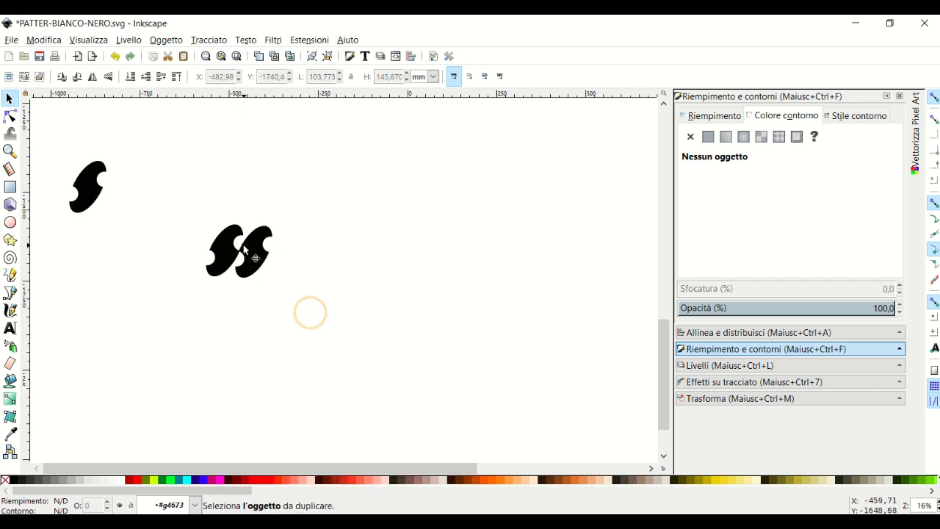
pyautogui.click(250, 254)
pyautogui.hotkey('ctrl', 'd')
pyautogui.moveTo(250, 253)
pyautogui.mouseDown()
pyautogui.moveTo(296, 260)
pyautogui.moveTo(284, 263)
pyautogui.mouseUp()
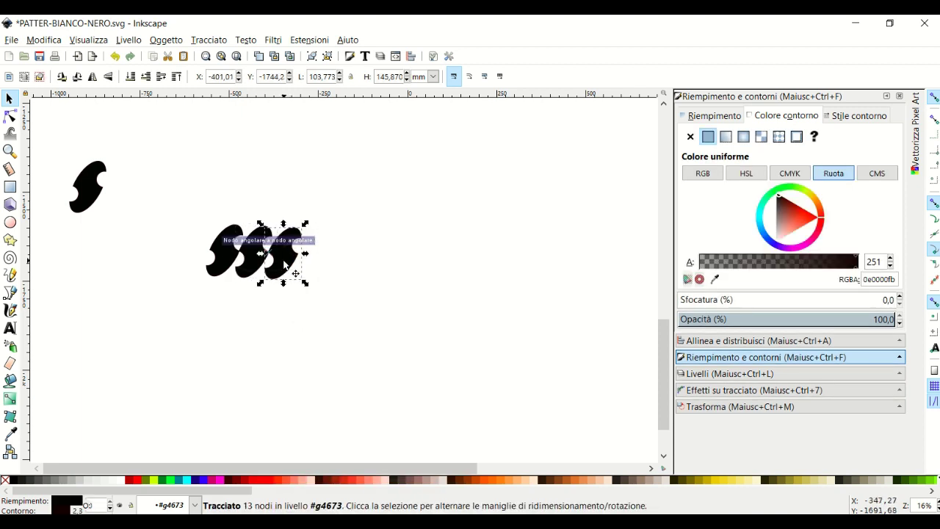
pyautogui.click(362, 283)
# - Add fourth and fifth S copies to the right, making a row of five
pyautogui.scroll(2, 264, 306)
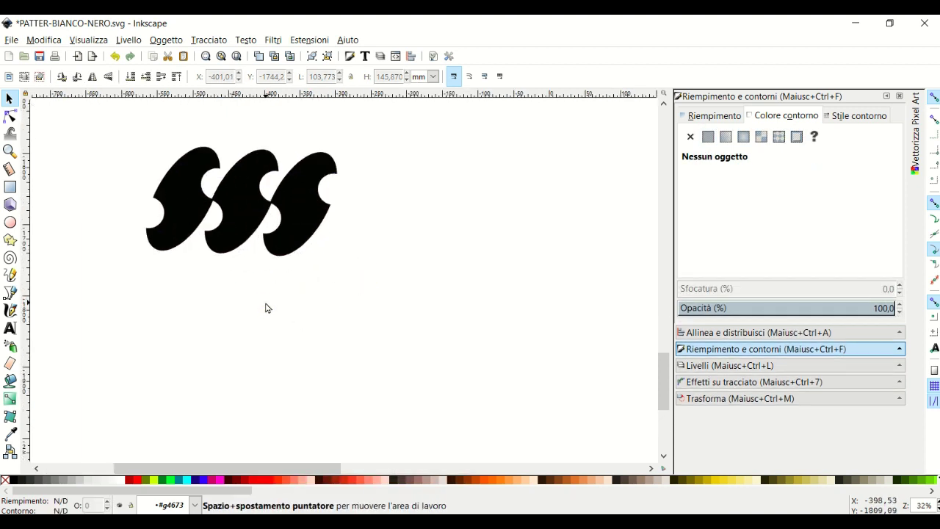
pyautogui.scroll(1, 264, 306)
pyautogui.moveTo(663, 386); pyautogui.dragTo(663, 378)
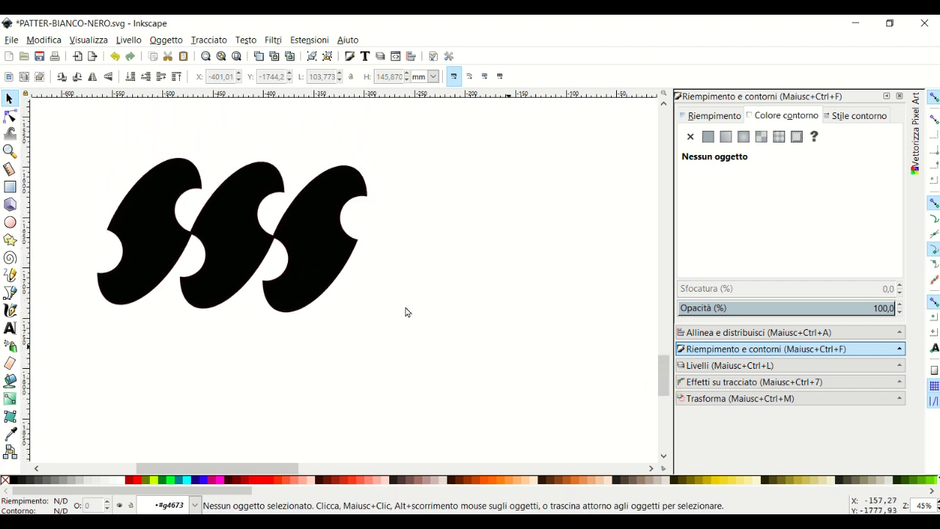
pyautogui.rightClick(327, 222)
pyautogui.click(367, 312)
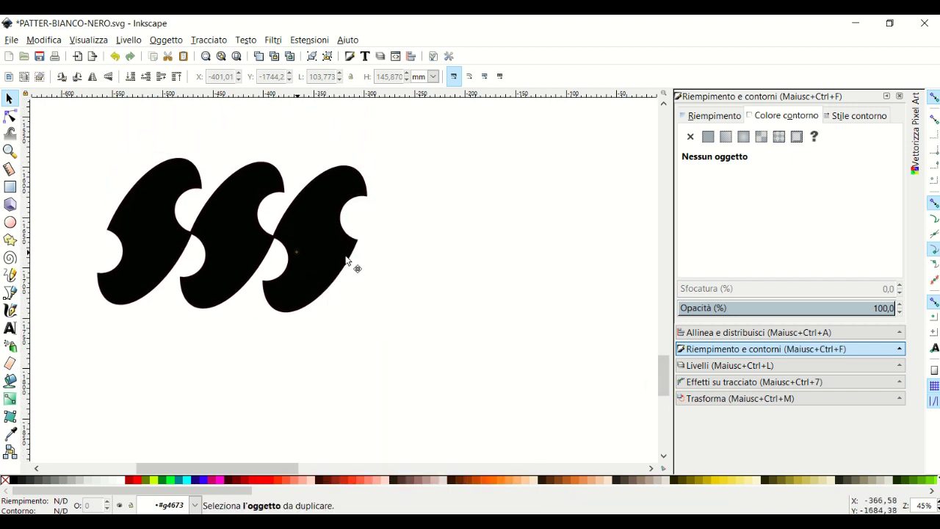
pyautogui.moveTo(357, 269); pyautogui.dragTo(398, 262)
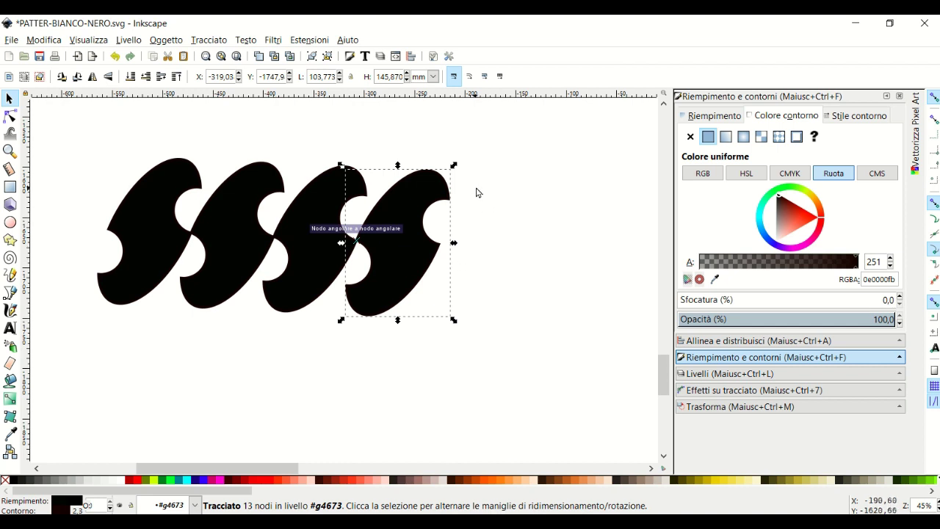
pyautogui.rightClick(406, 222)
pyautogui.click(443, 309)
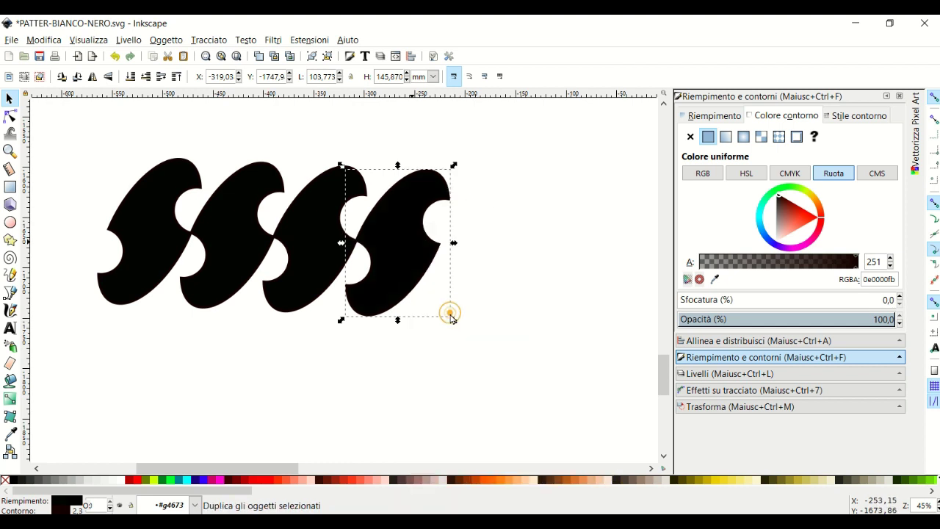
pyautogui.moveTo(406, 273)
pyautogui.mouseDown()
pyautogui.moveTo(446, 262)
pyautogui.moveTo(465, 274)
pyautogui.mouseUp()
pyautogui.click(558, 208)
# - Rotate all five S shapes slightly so the row sits level, about 428 × 150 mm
pyautogui.moveTo(566, 141); pyautogui.dragTo(56, 360)
pyautogui.click(221, 263)
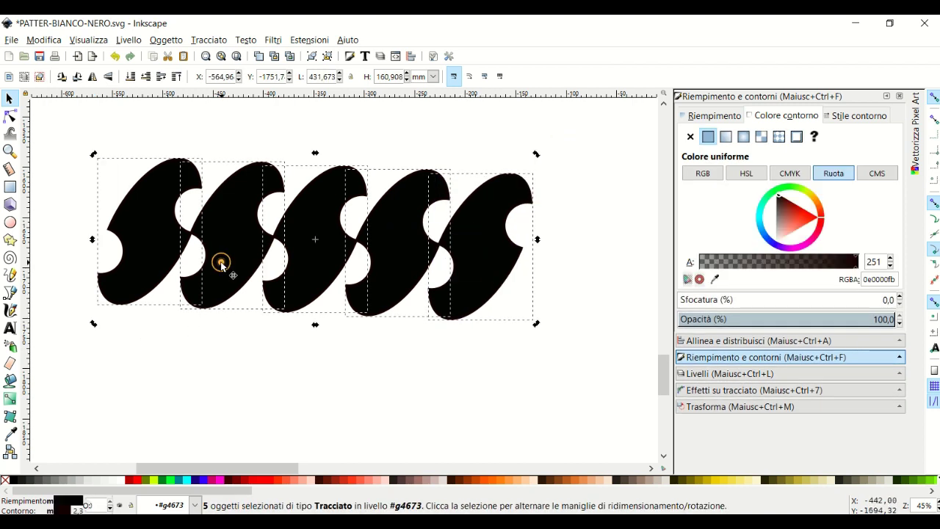
pyautogui.moveTo(535, 154); pyautogui.dragTo(538, 165)
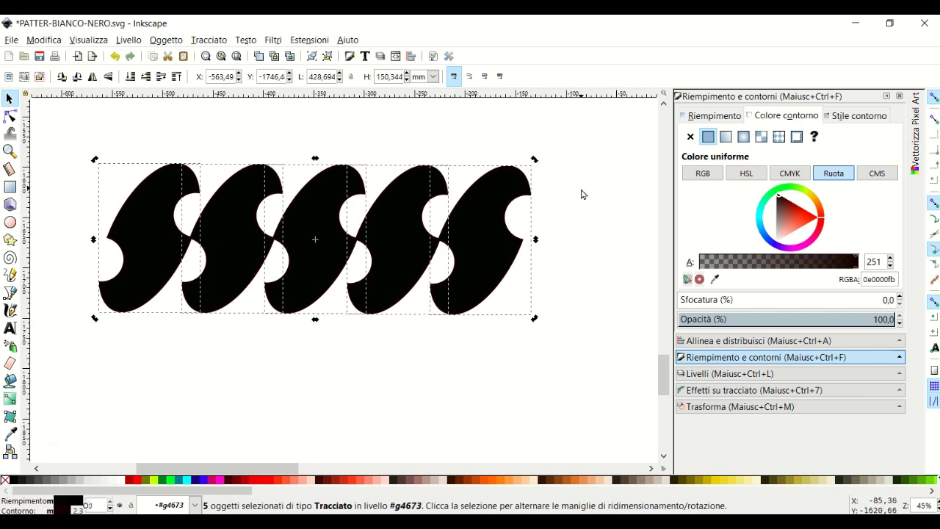
pyautogui.moveTo(534, 158)
pyautogui.mouseDown()
pyautogui.moveTo(535, 169)
pyautogui.moveTo(73, 378)
pyautogui.mouseUp()
pyautogui.click(572, 161)
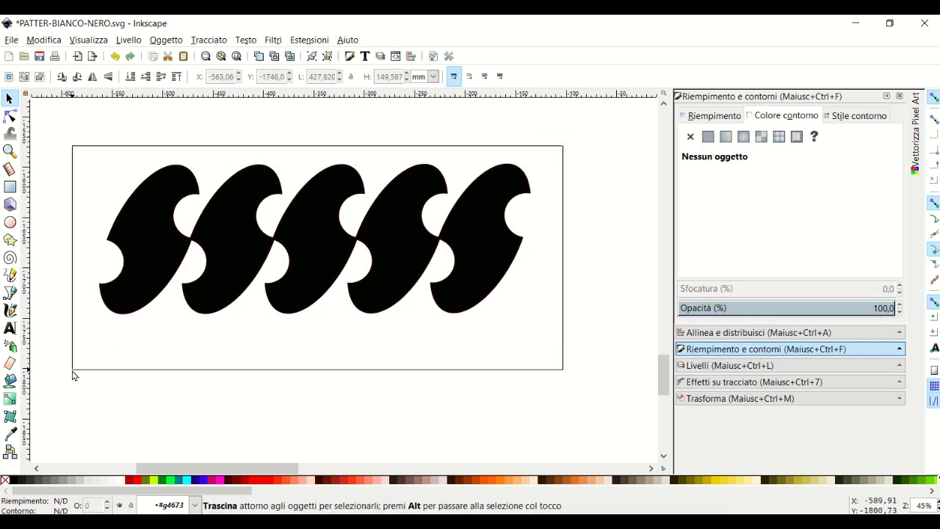
# - Group the five S shapes, duplicate the group and move the copy down beneath it
pyautogui.click(168, 42)
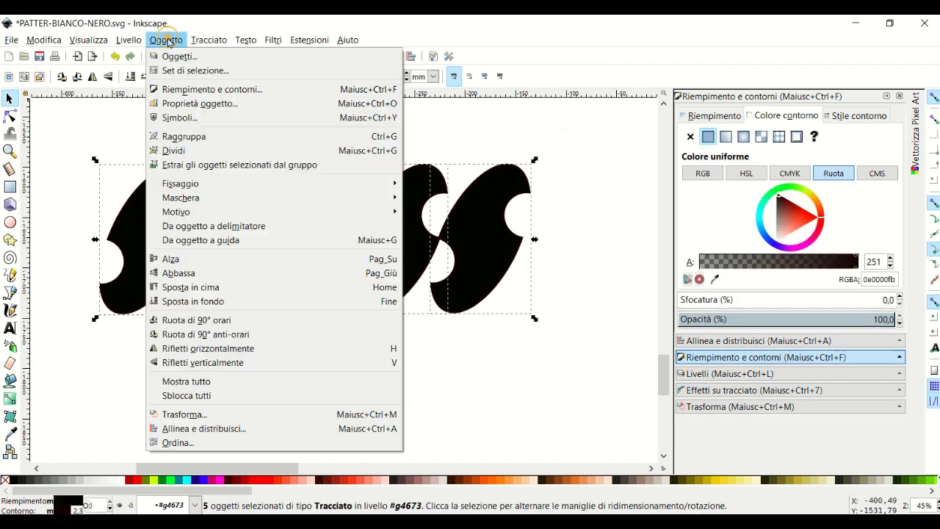
pyautogui.click(171, 136)
pyautogui.rightClick(407, 213)
pyautogui.click(437, 299)
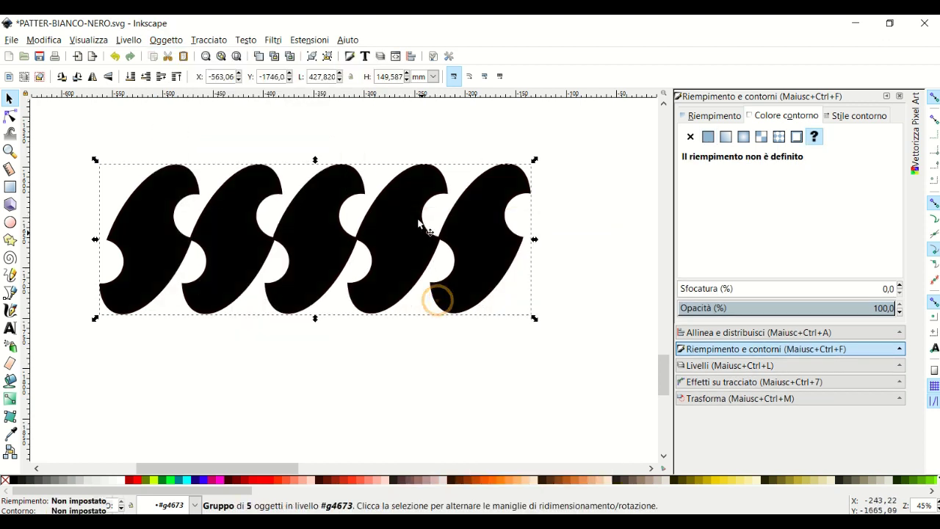
pyautogui.click(289, 79)
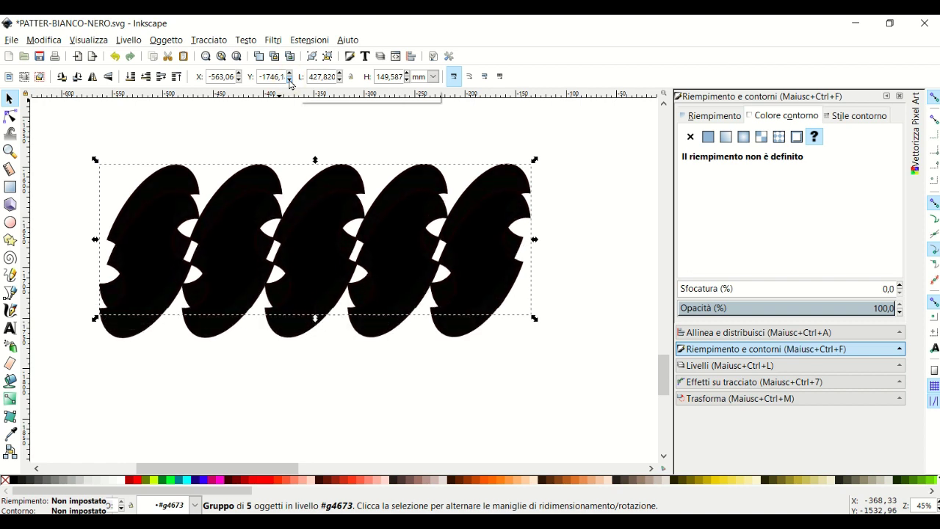
pyautogui.click(462, 311)
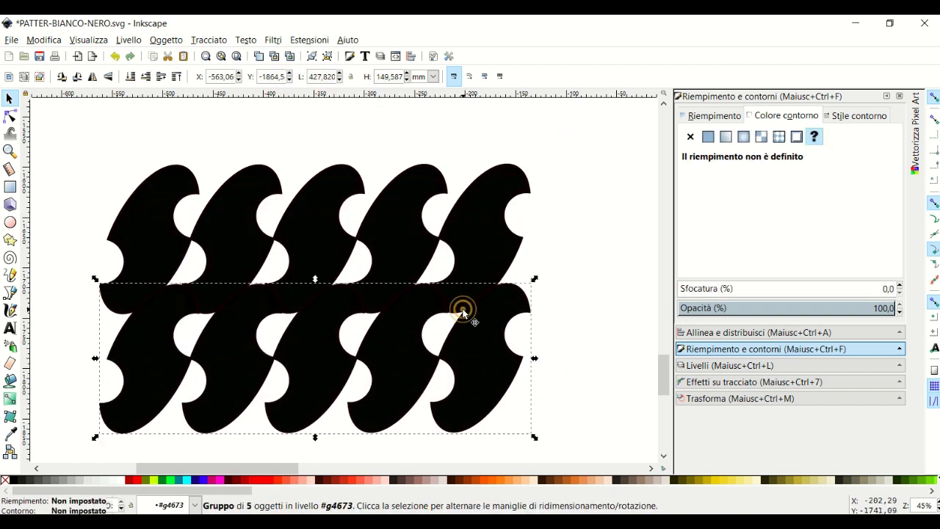
# - Group both rows into one block of about 428 × 267 mm
pyautogui.click(594, 166)
pyautogui.click(224, 220)
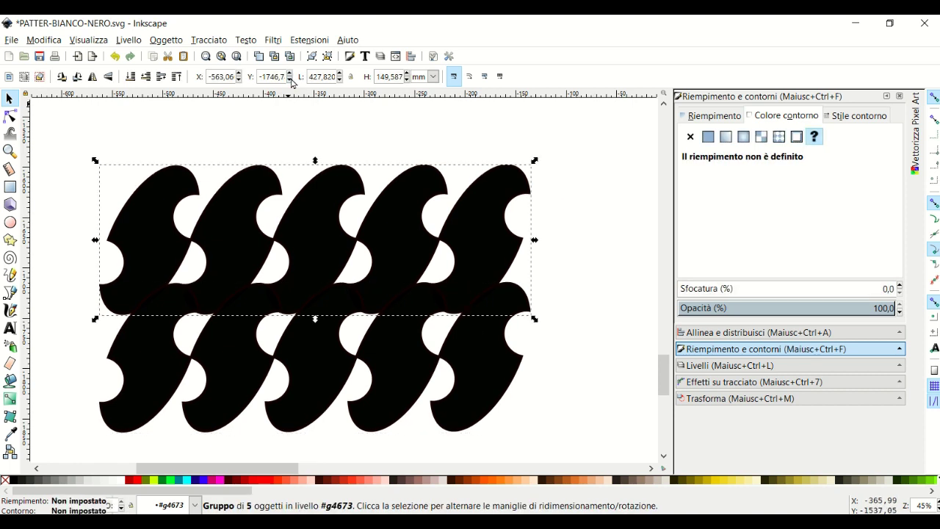
pyautogui.moveTo(575, 131); pyautogui.dragTo(75, 472)
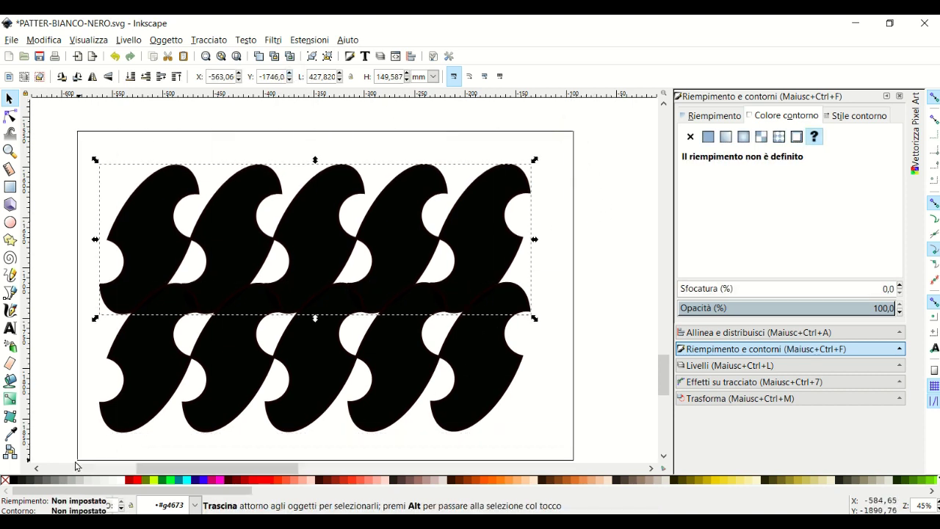
pyautogui.click(182, 43)
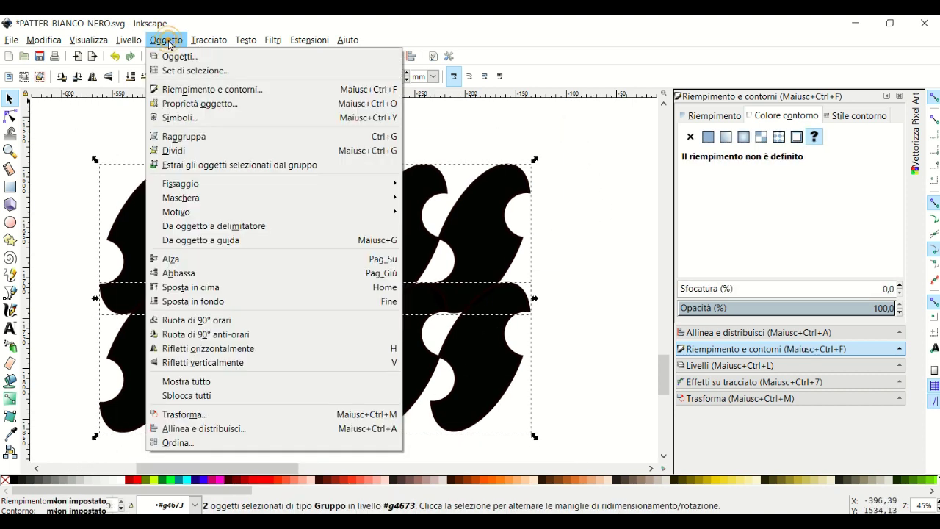
pyautogui.click(183, 136)
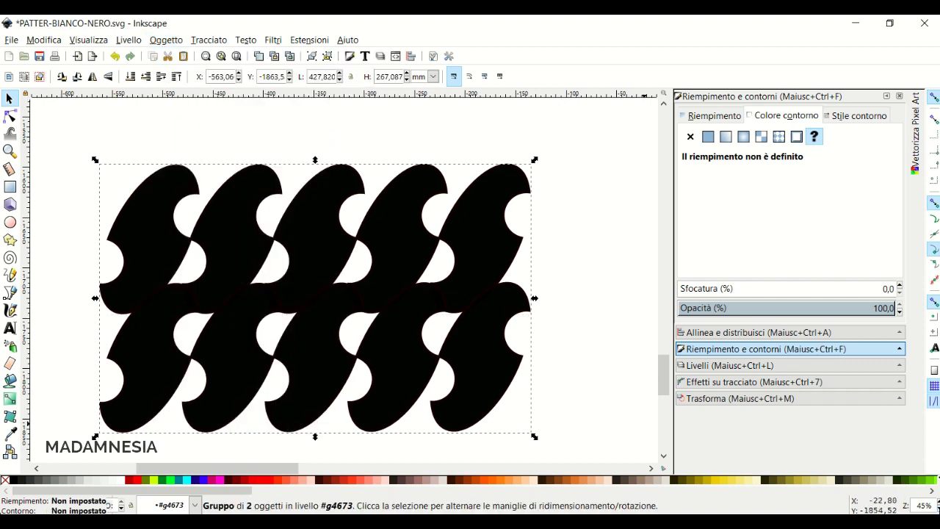
pyautogui.click(937, 508)
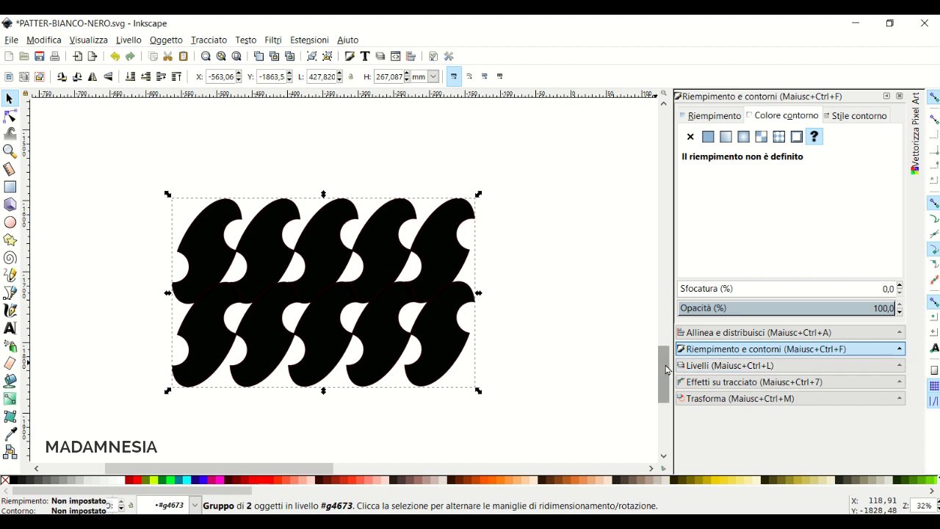
# - Duplicate the two-row block and move the copy down to Y -2100, interlocked below
pyautogui.moveTo(663, 367); pyautogui.dragTo(663, 382)
pyautogui.rightClick(313, 194)
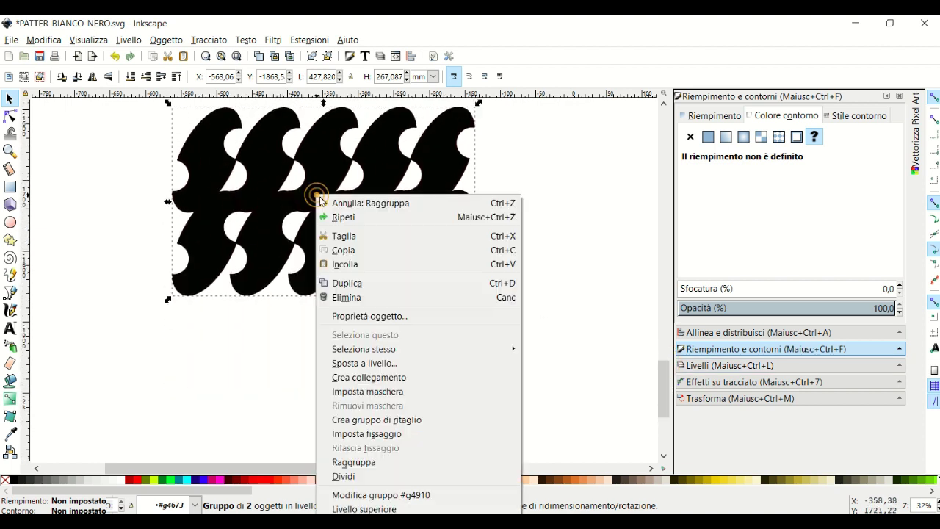
pyautogui.click(352, 283)
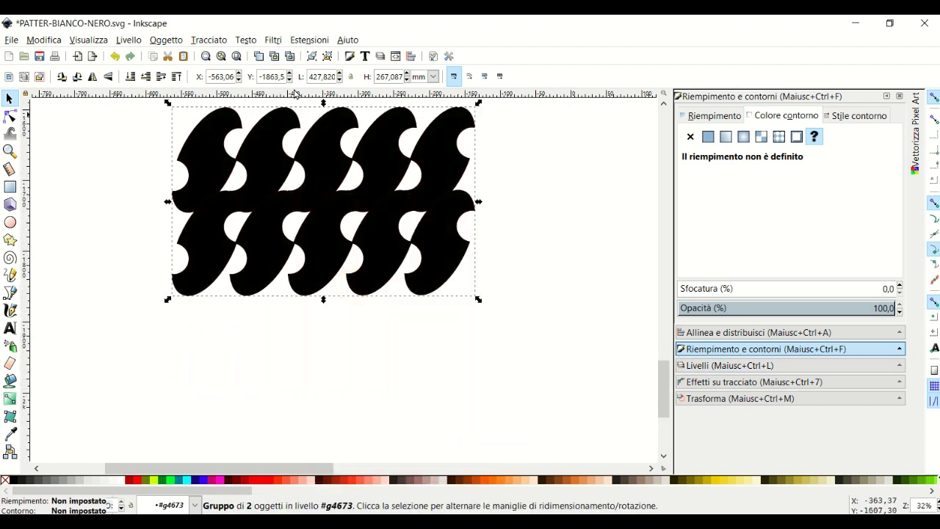
pyautogui.click(290, 80)
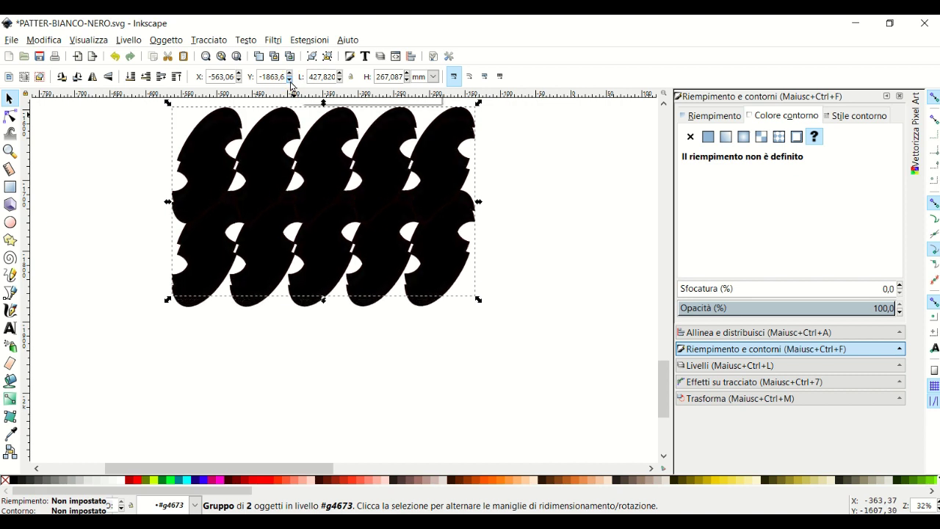
pyautogui.click(290, 81)
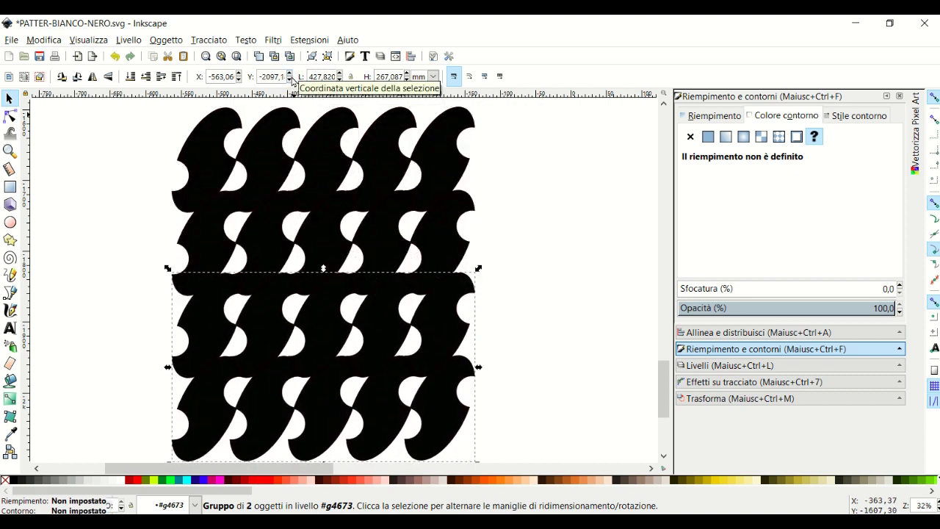
pyautogui.click(290, 81)
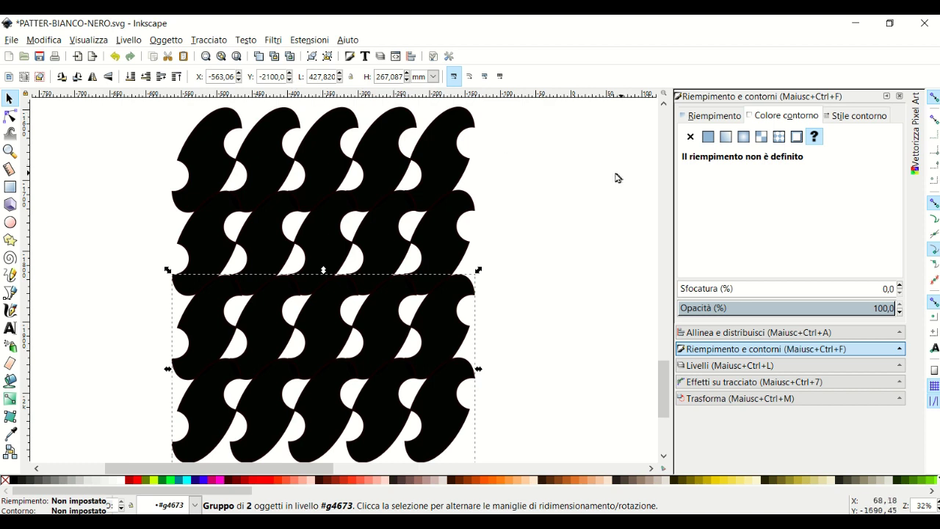
pyautogui.click(512, 221)
pyautogui.click(392, 316)
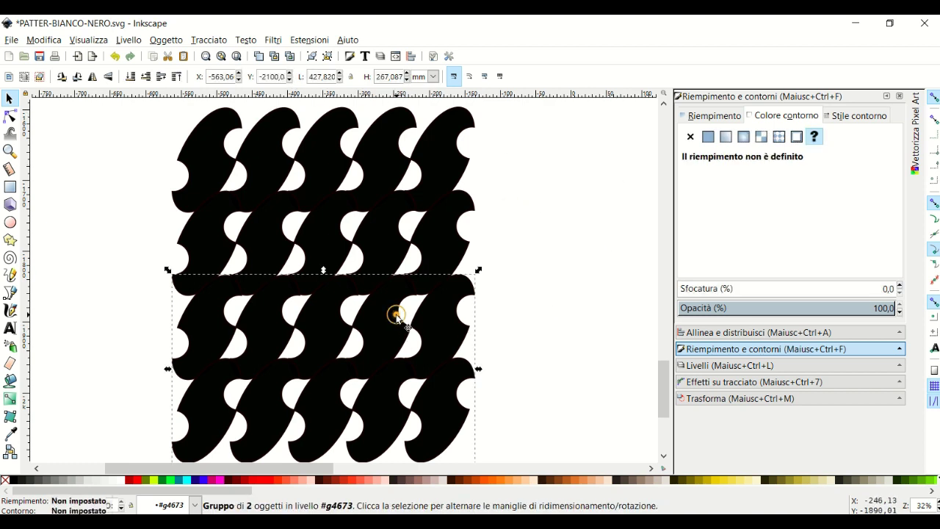
pyautogui.click(524, 322)
pyautogui.scroll(1, 519, 321)
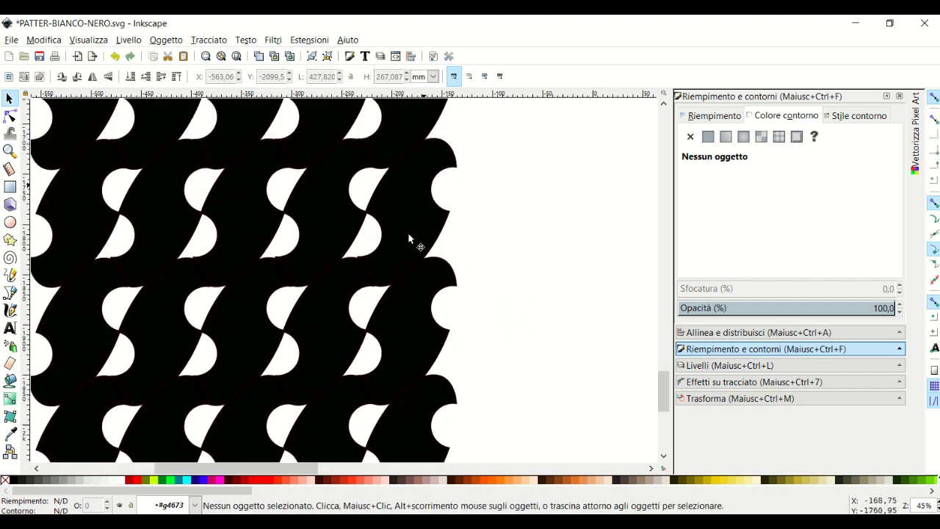
# - Nudge the lower two-row block to Y −2098.6 mm so it meets the upper rows
pyautogui.click(415, 283)
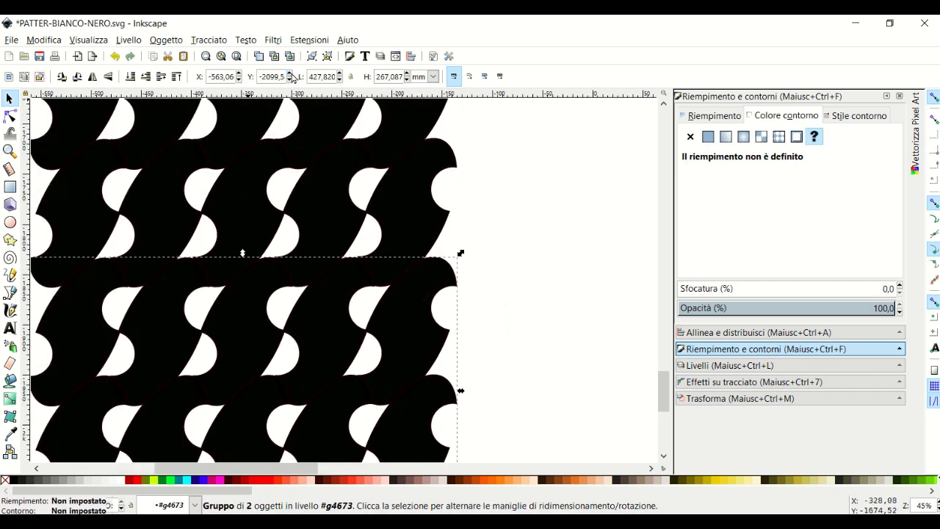
pyautogui.click(570, 266)
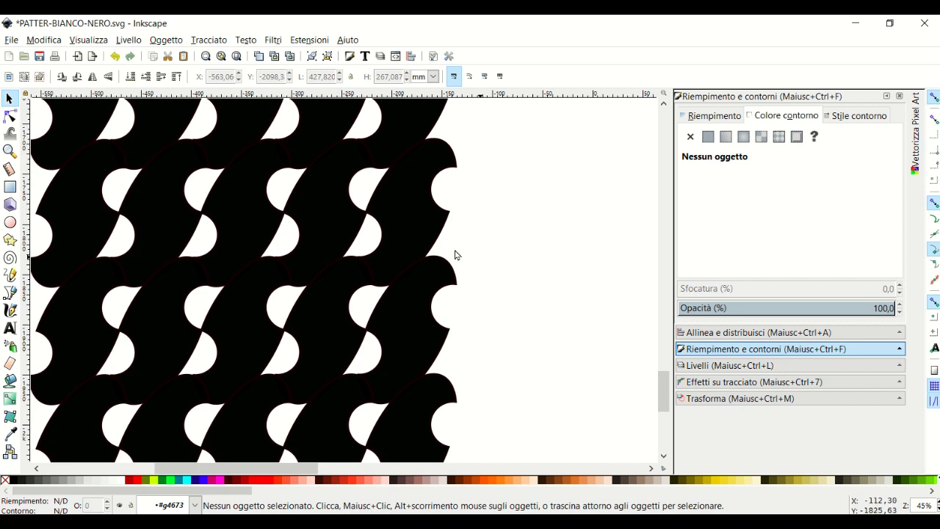
pyautogui.click(414, 283)
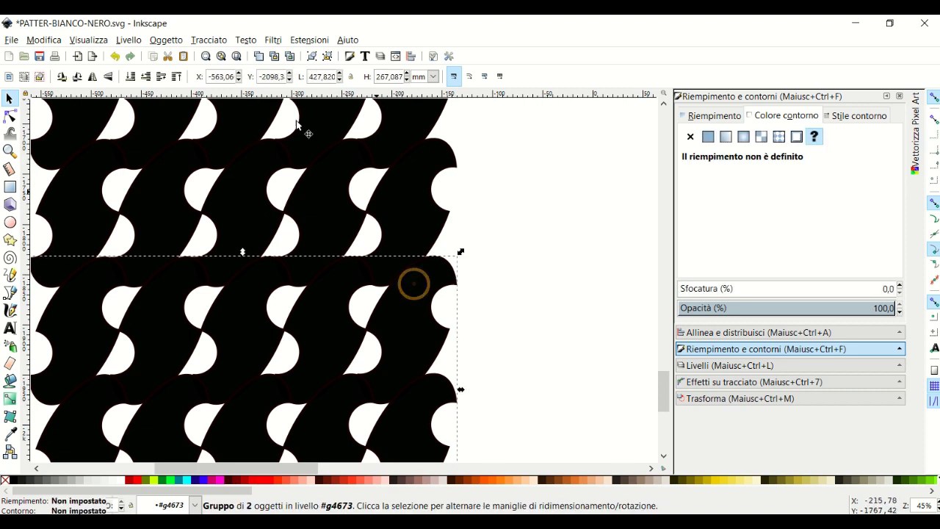
pyautogui.click(289, 79)
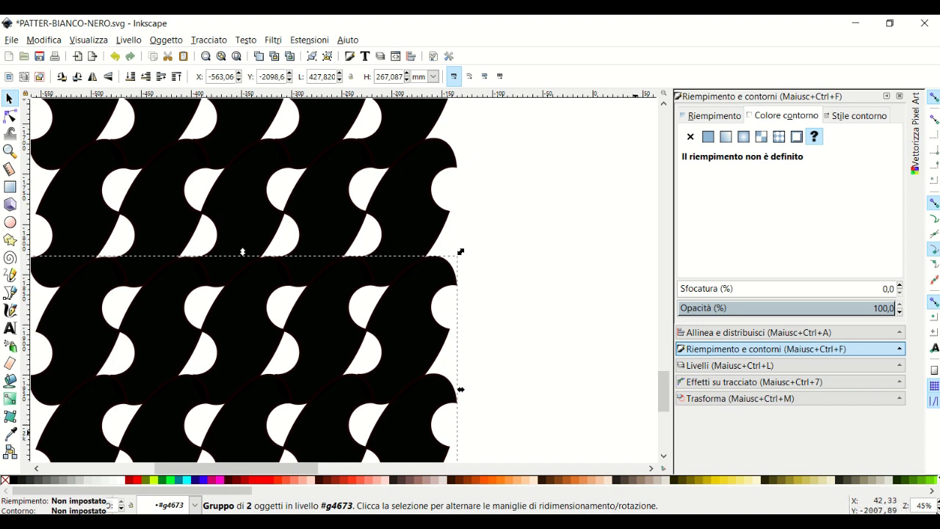
pyautogui.press('-')
pyautogui.press('-')
pyautogui.press('-')
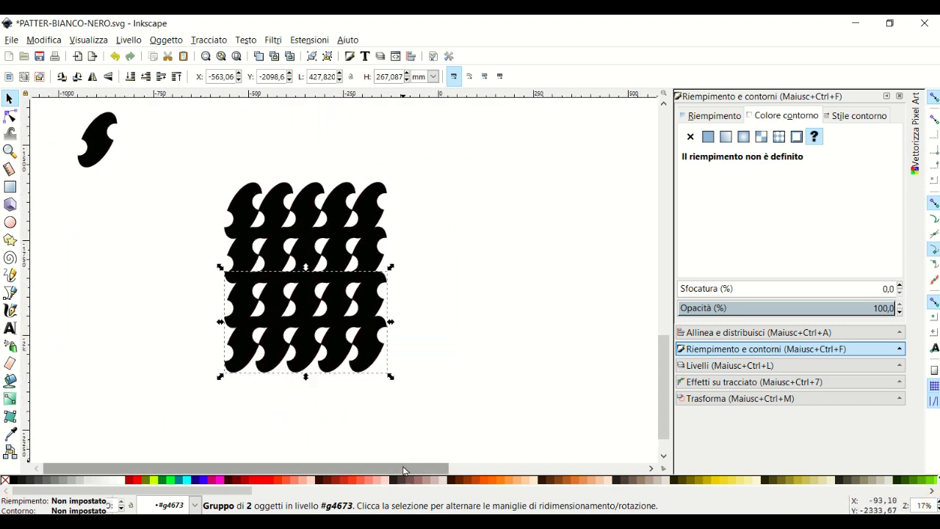
# - Select both pattern halves and group them into one object
pyautogui.click(439, 213)
pyautogui.moveTo(413, 159); pyautogui.dragTo(165, 430)
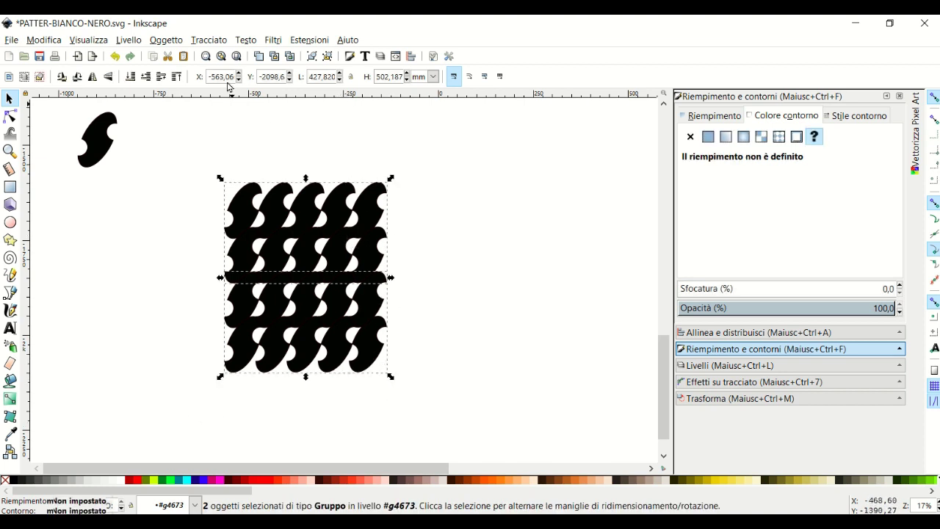
pyautogui.click(166, 40)
pyautogui.click(195, 139)
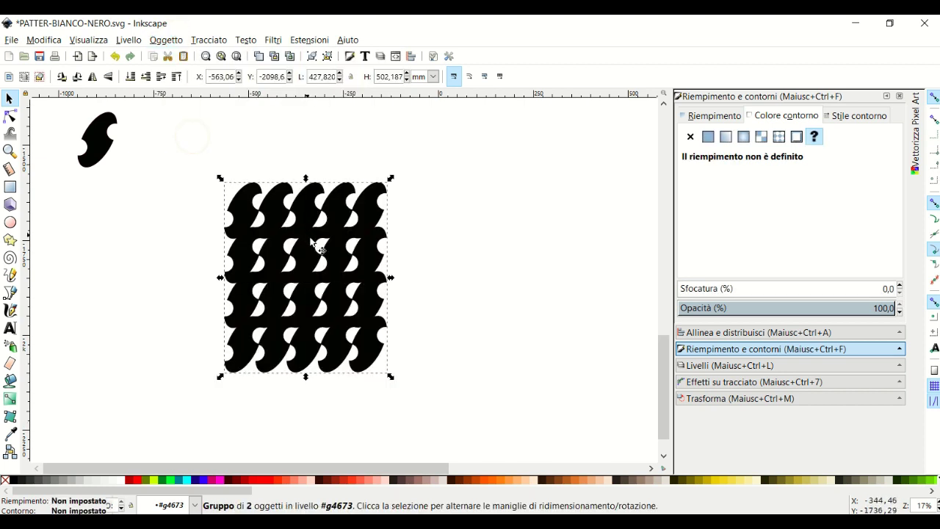
# - Duplicate the grouped pattern, slide the copy right beside the original, then select both copies
pyautogui.rightClick(312, 233)
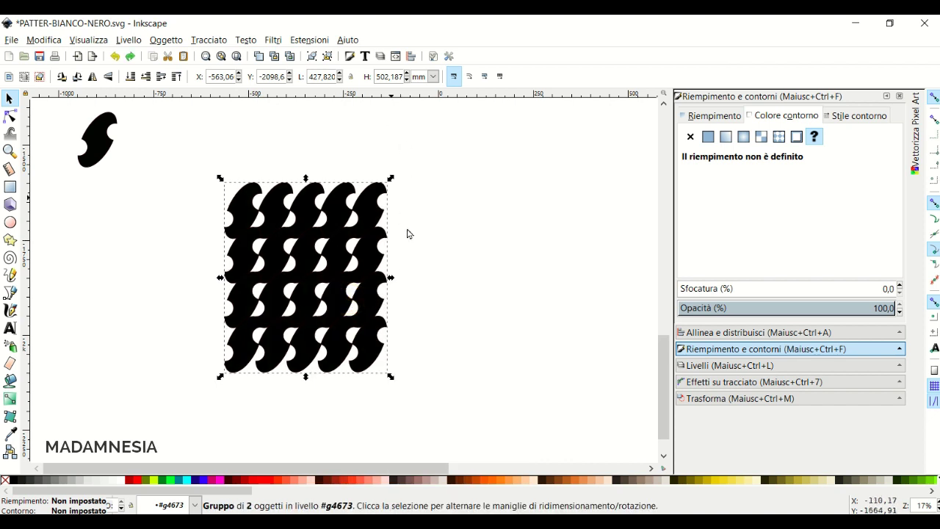
pyautogui.click(239, 76)
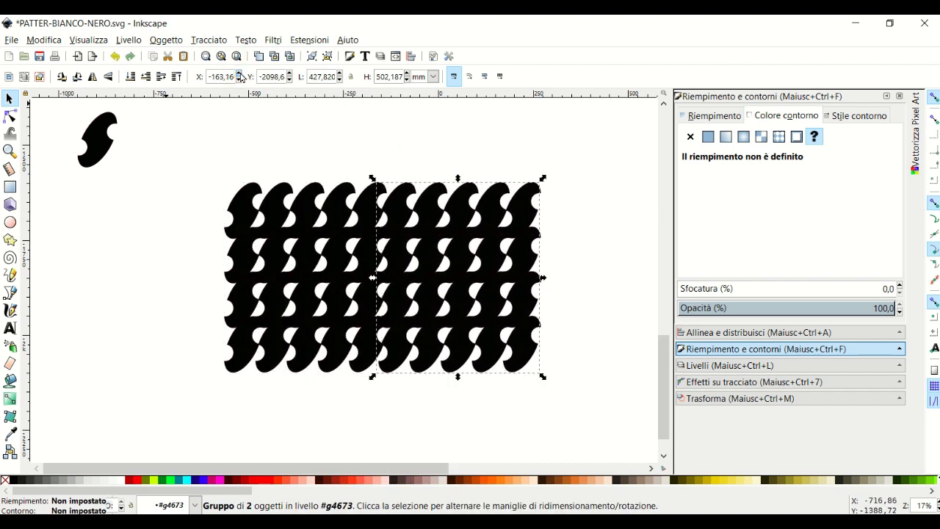
pyautogui.click(594, 216)
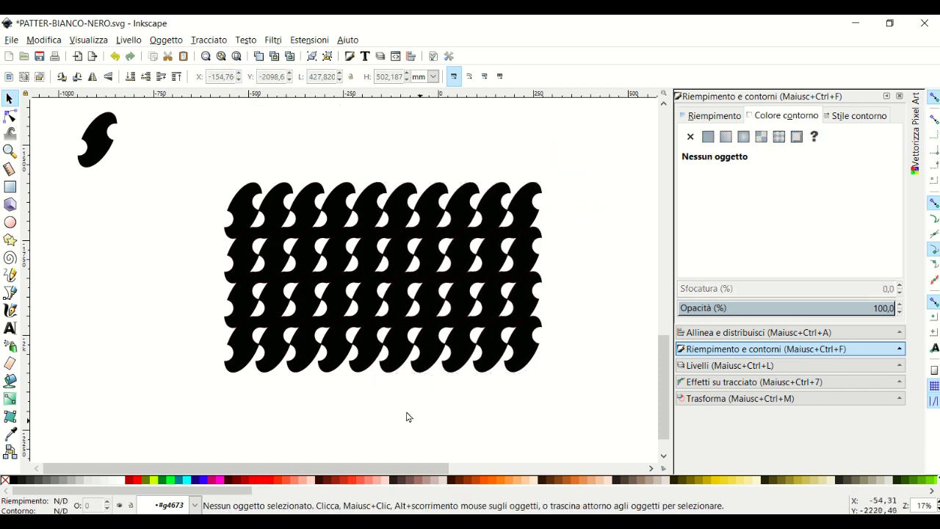
pyautogui.keyDown('ctrl'); pyautogui.scroll(2, 395, 404); pyautogui.keyUp('ctrl')
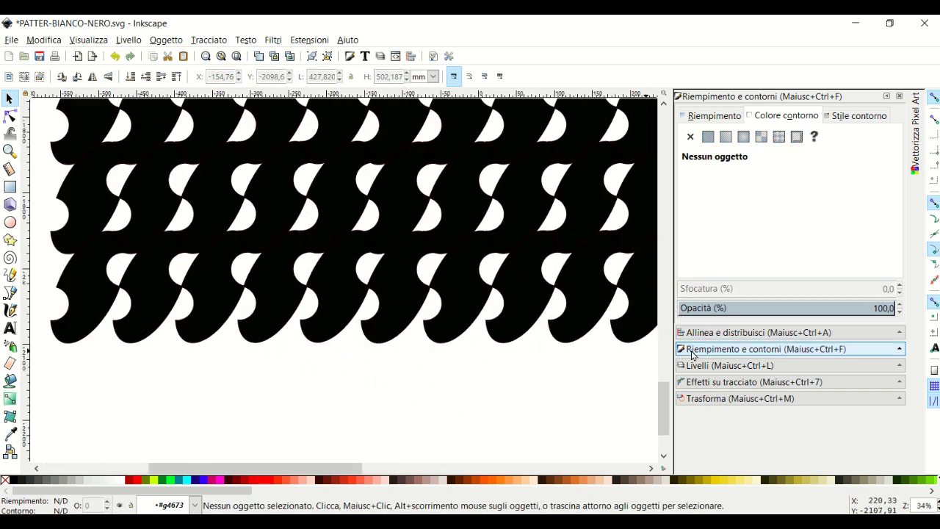
pyautogui.moveTo(664, 394)
pyautogui.mouseDown()
pyautogui.moveTo(669, 344)
pyautogui.moveTo(665, 397)
pyautogui.mouseUp()
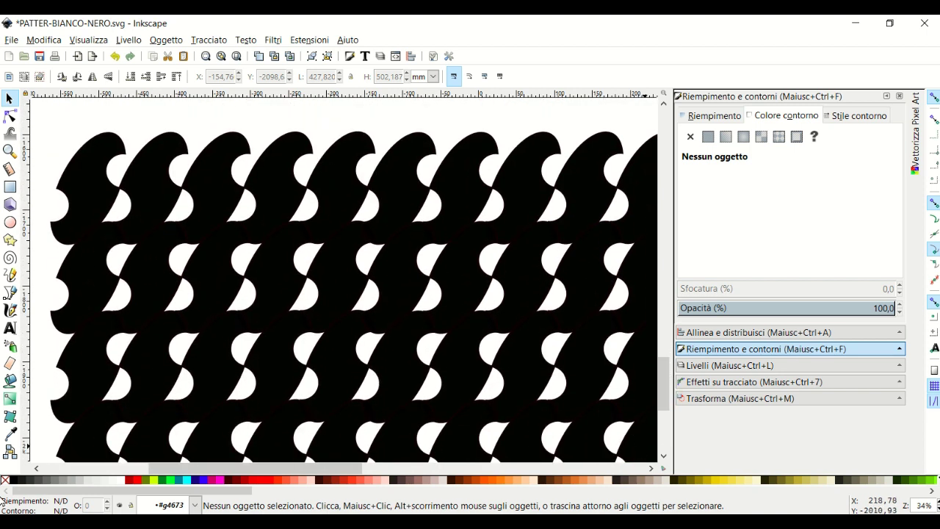
pyautogui.click(938, 512)
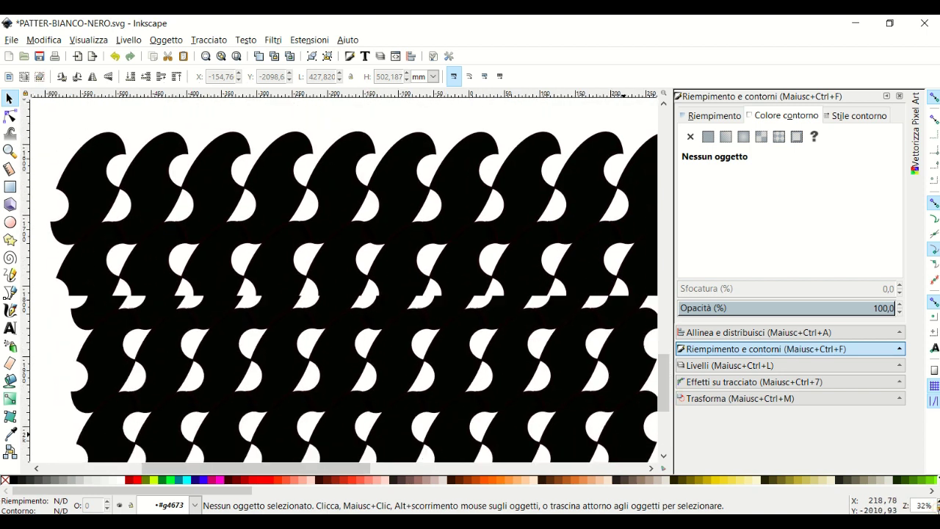
pyautogui.moveTo(147, 171); pyautogui.dragTo(643, 464)
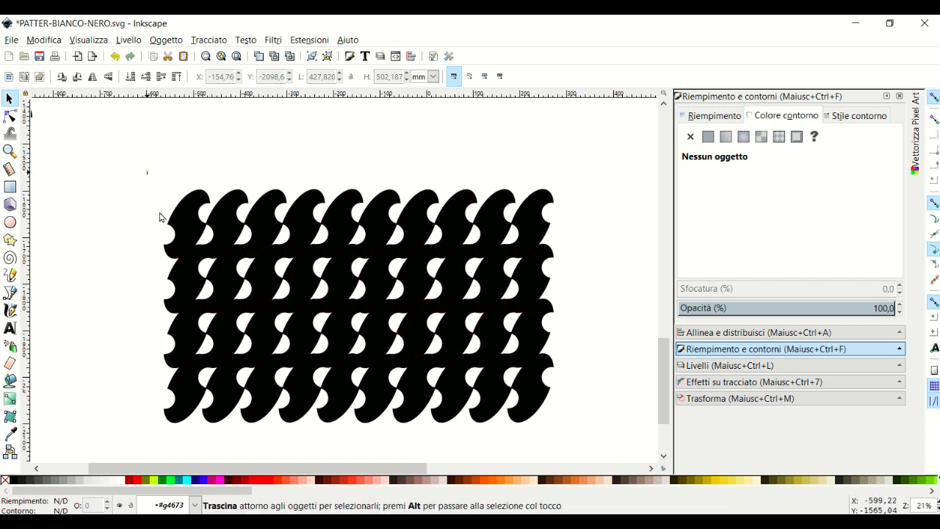
# - Group the two copies, then overlay a white, horizontally flipped duplicate of the group
pyautogui.click(168, 40)
pyautogui.click(195, 136)
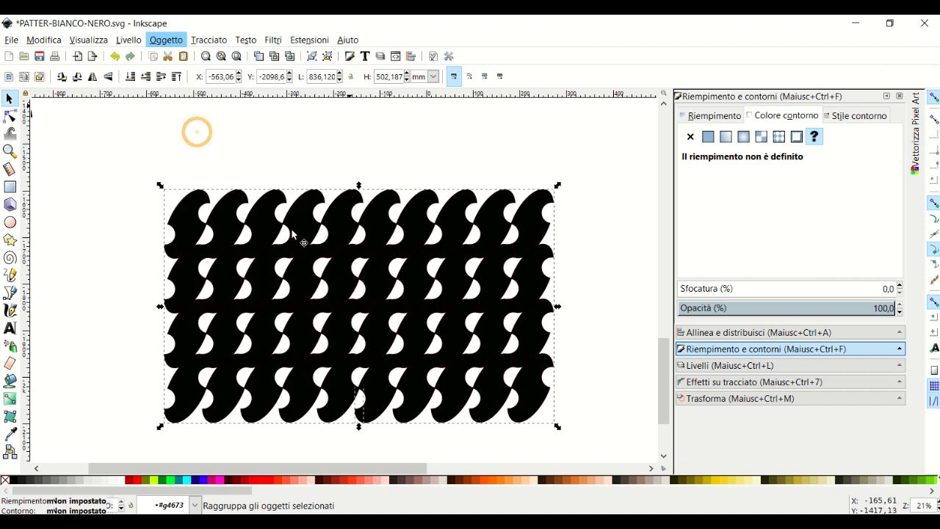
pyautogui.rightClick(341, 224)
pyautogui.click(363, 296)
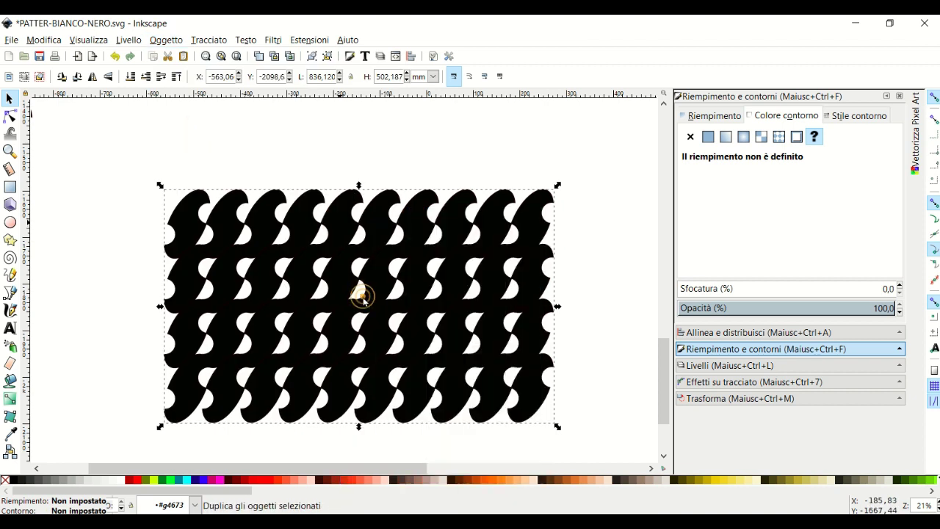
pyautogui.click(122, 485)
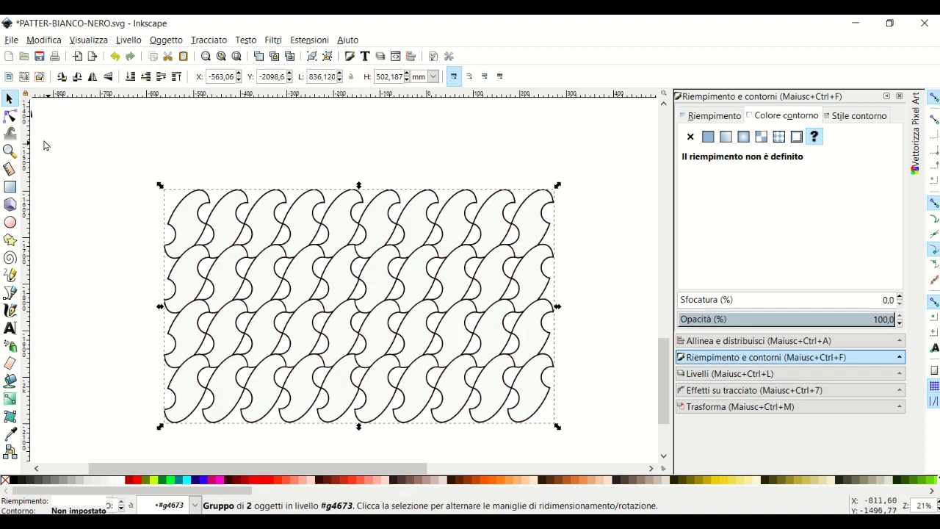
pyautogui.click(93, 76)
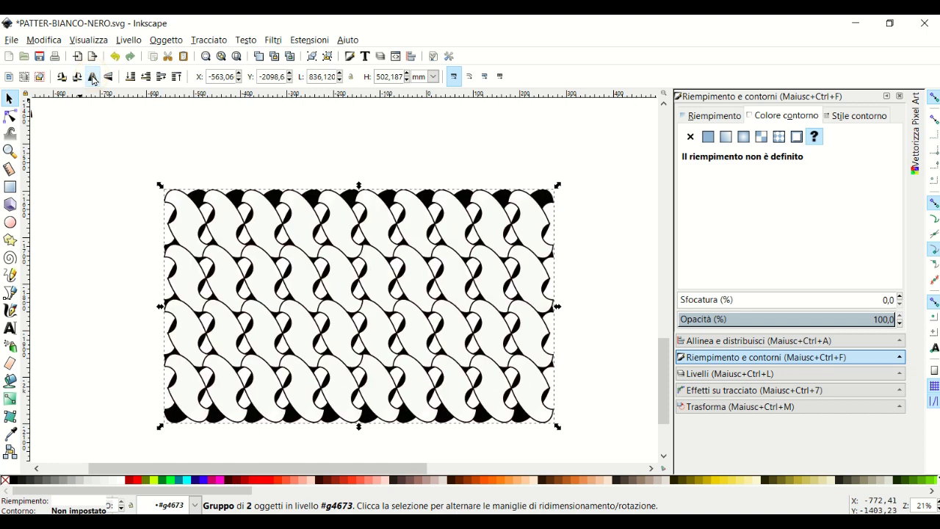
pyautogui.click(615, 176)
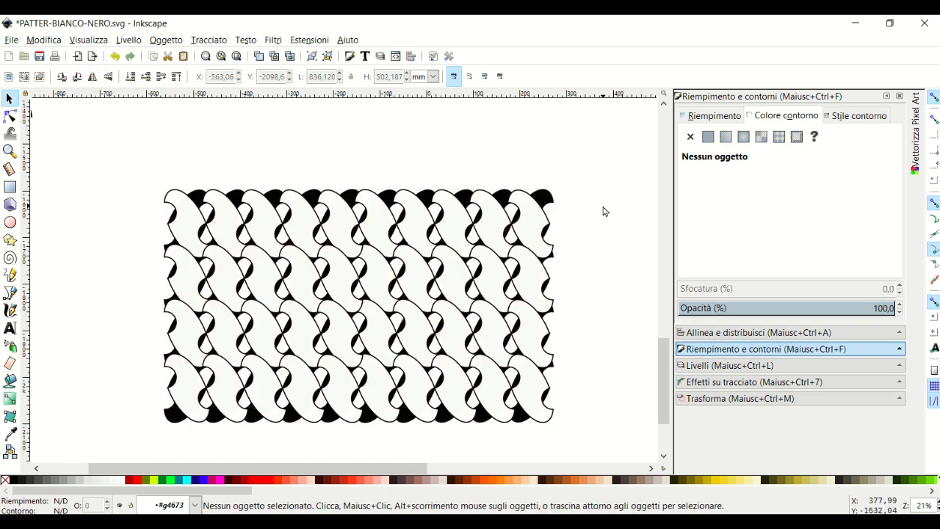
# - Draw a small black rectangle and lower it to the bottom of the stack
pyautogui.click(10, 187)
pyautogui.moveTo(148, 162); pyautogui.dragTo(189, 178)
pyautogui.click(12, 482)
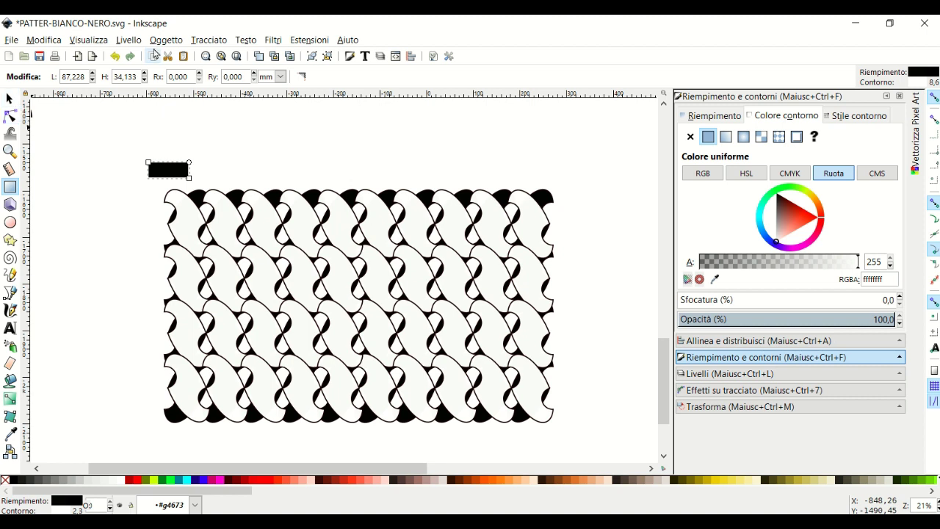
pyautogui.click(158, 42)
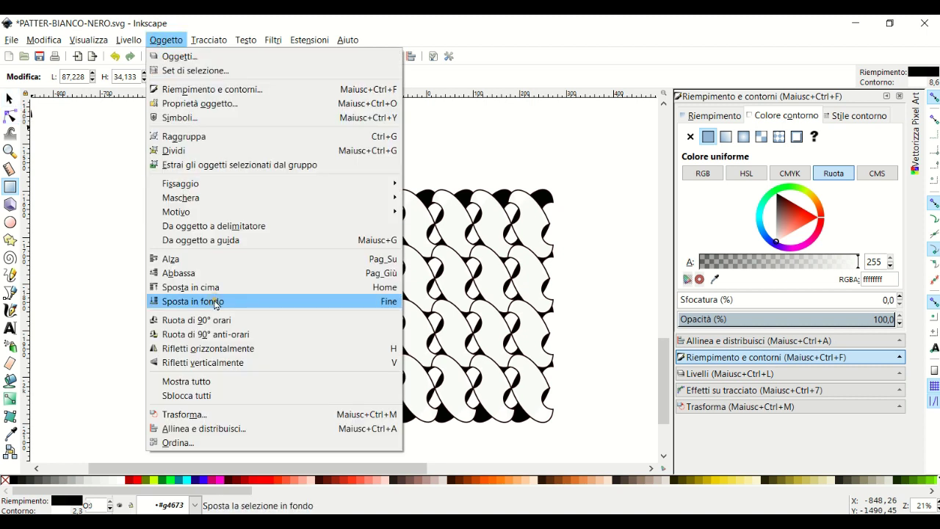
pyautogui.click(202, 301)
# - Stretch the rectangle to cover the whole pattern and fill it white
pyautogui.click(10, 102)
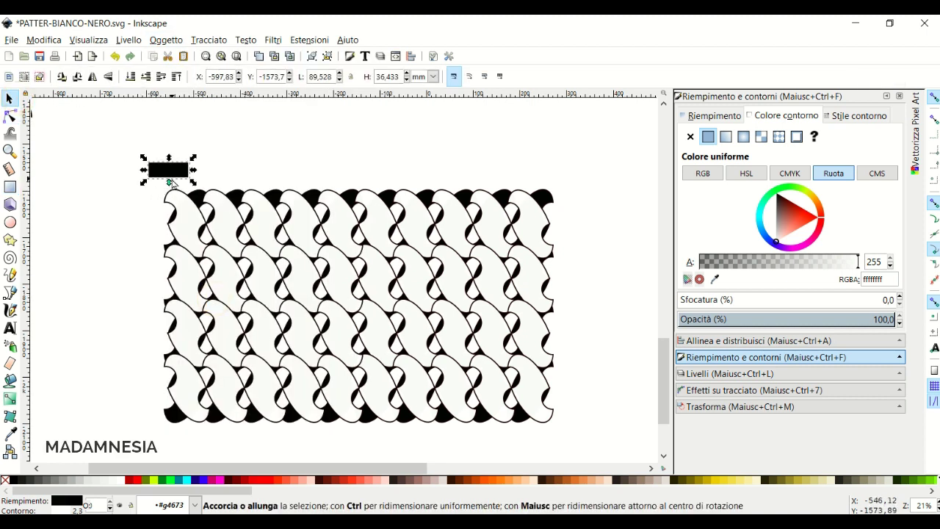
pyautogui.moveTo(189, 178); pyautogui.dragTo(189, 432)
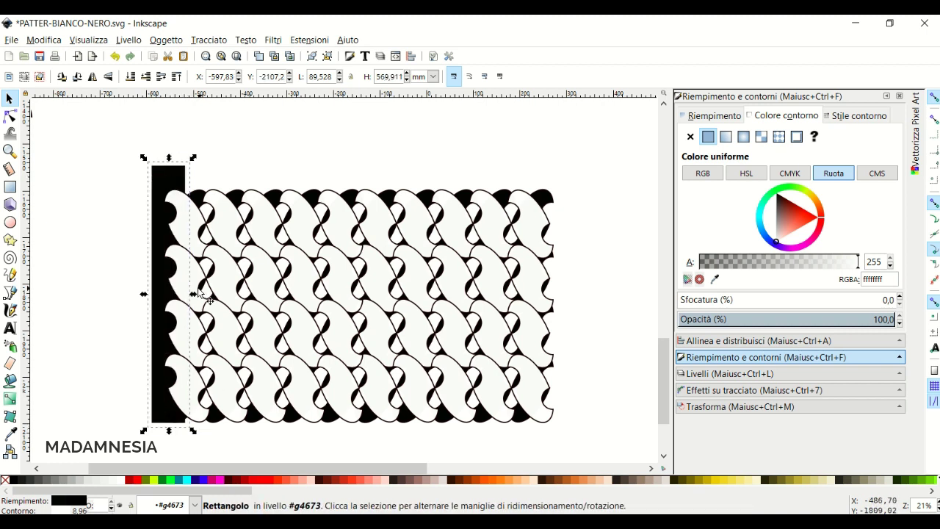
pyautogui.moveTo(192, 292); pyautogui.dragTo(573, 298)
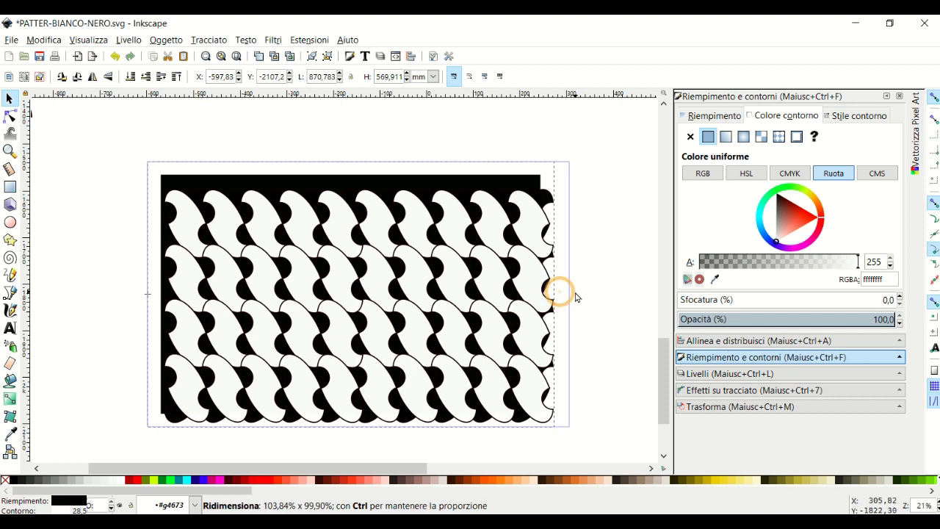
pyautogui.moveTo(358, 440); pyautogui.dragTo(360, 454)
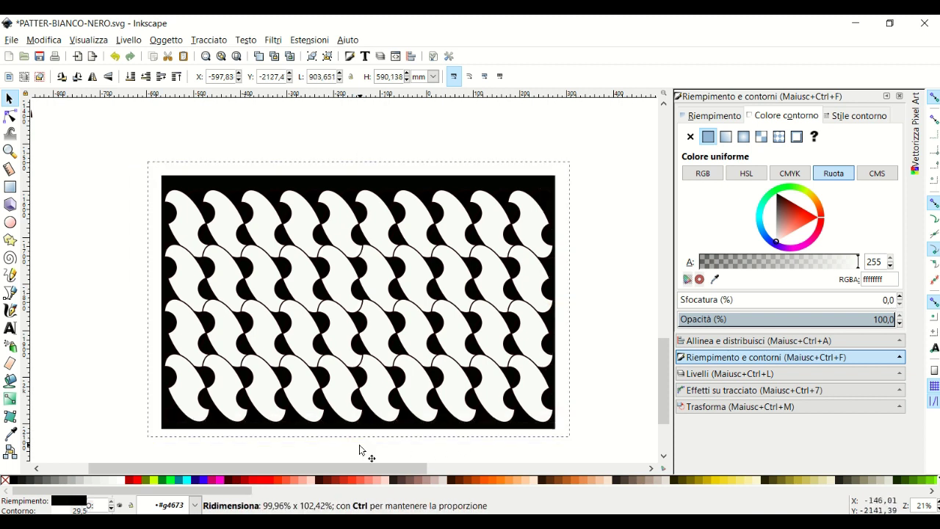
pyautogui.moveTo(573, 301); pyautogui.dragTo(584, 306)
pyautogui.moveTo(143, 306); pyautogui.dragTo(139, 306)
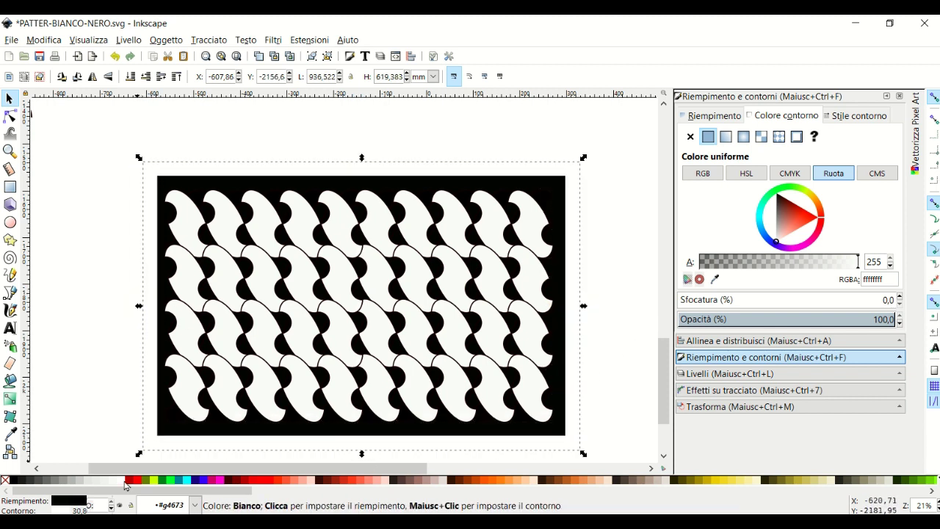
pyautogui.click(121, 486)
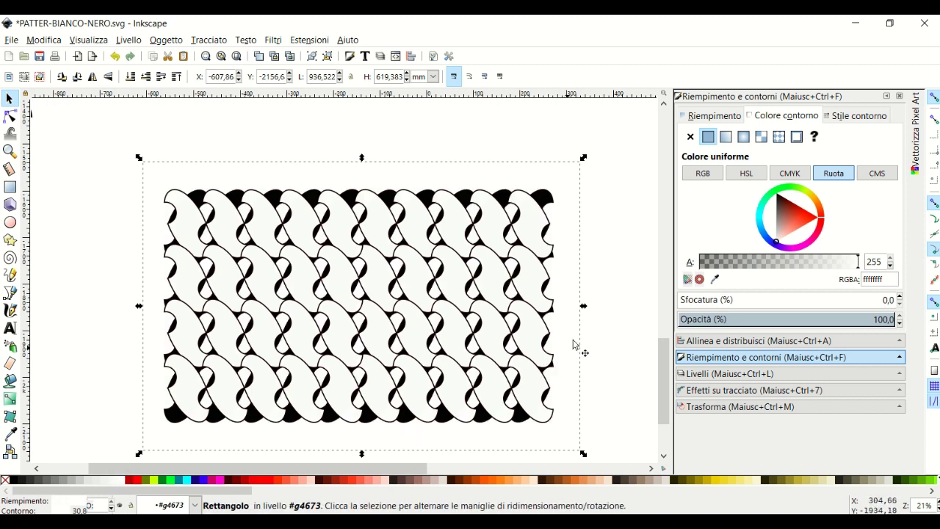
# - Trim the rectangle's top, bottom, left and right edges to the pattern's edges
pyautogui.moveTo(362, 453); pyautogui.dragTo(362, 439)
pyautogui.moveTo(363, 163); pyautogui.dragTo(363, 171)
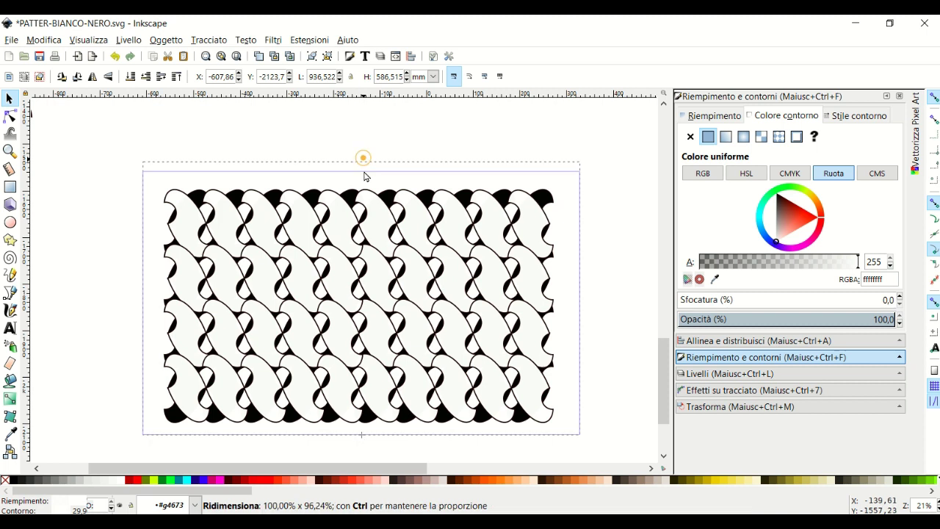
pyautogui.moveTo(585, 304); pyautogui.dragTo(572, 302)
pyautogui.moveTo(139, 302); pyautogui.dragTo(142, 302)
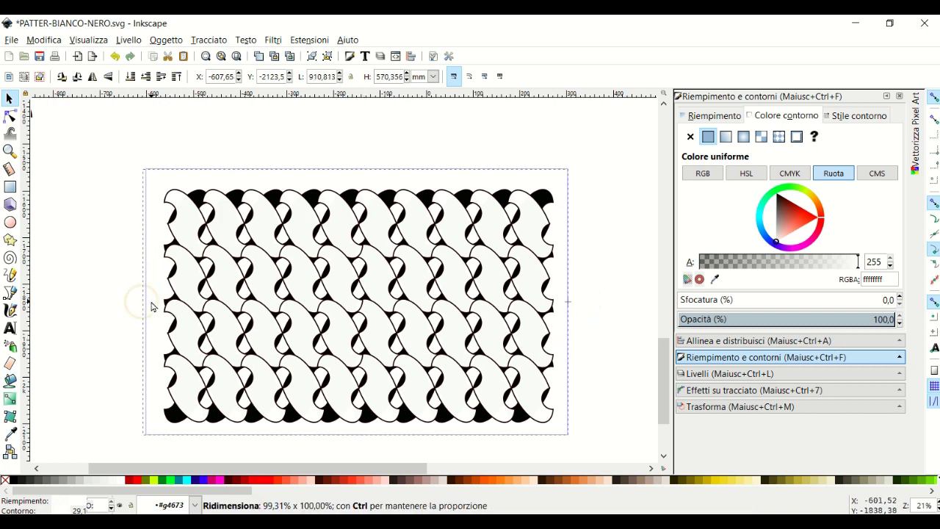
pyautogui.moveTo(356, 167); pyautogui.dragTo(355, 172)
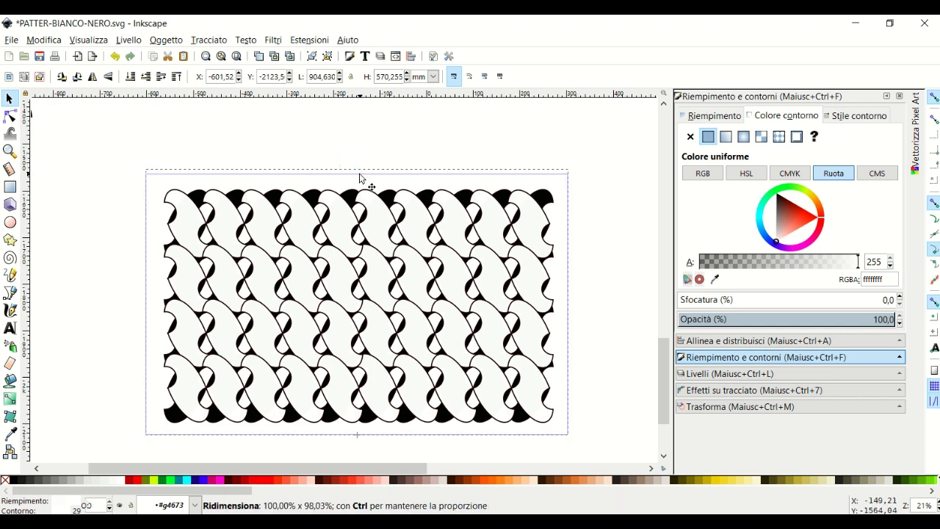
# - Centre the pattern and background rectangle on each other vertically and horizontally, then reselect both
pyautogui.moveTo(595, 143); pyautogui.dragTo(87, 465)
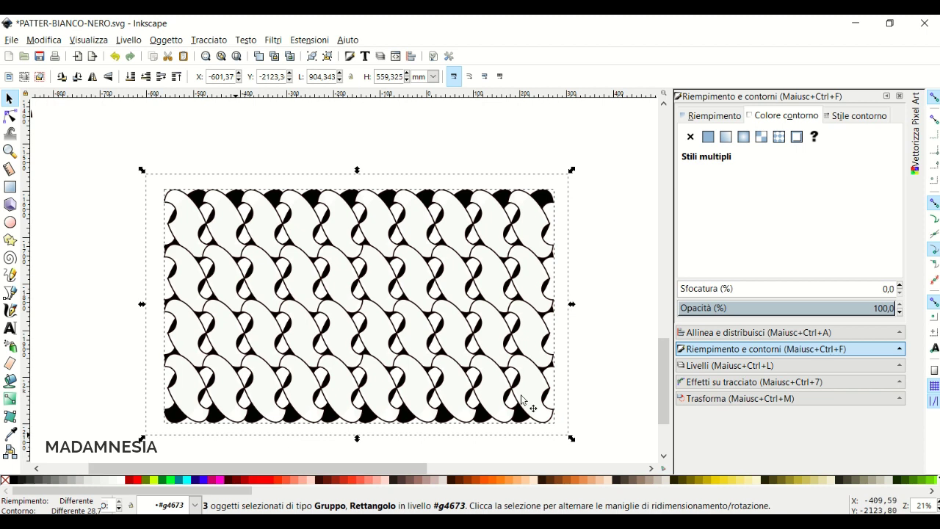
pyautogui.click(730, 332)
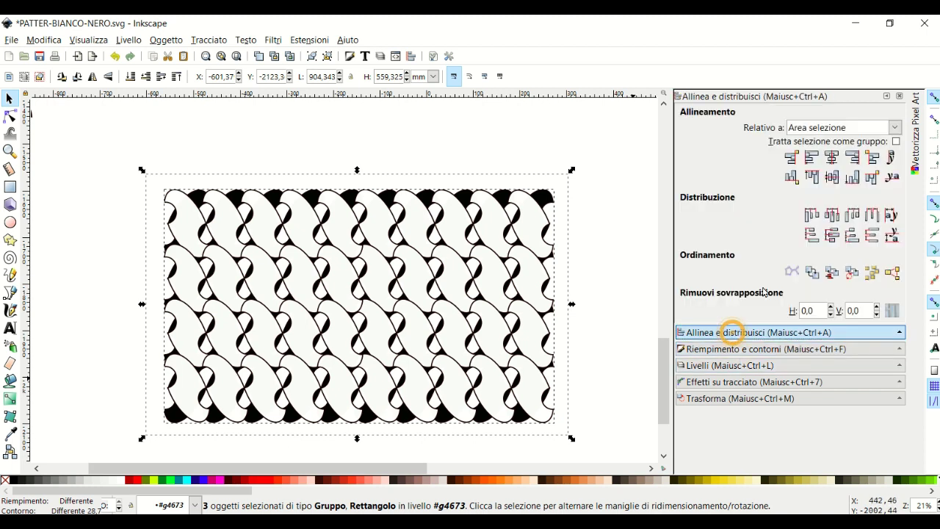
pyautogui.click(833, 158)
pyautogui.click(831, 177)
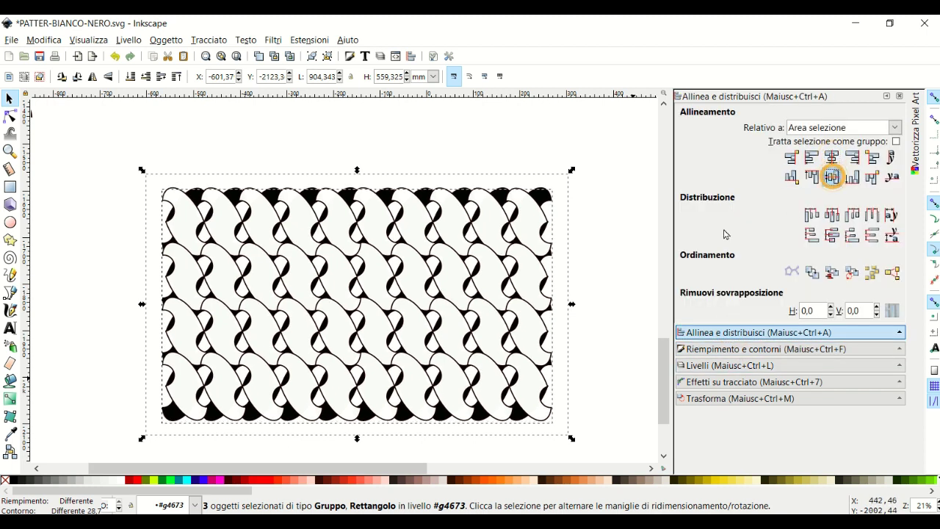
pyautogui.click(601, 185)
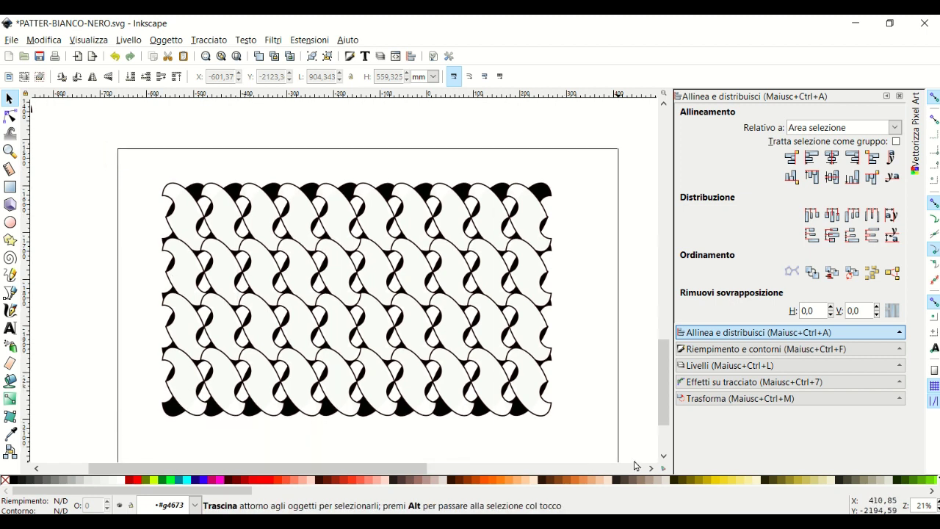
pyautogui.moveTo(118, 156); pyautogui.dragTo(646, 462)
# - Open the PNG export settings for the selection, set at 3204 × 1982 pixels, 90 dpi
pyautogui.click(11, 40)
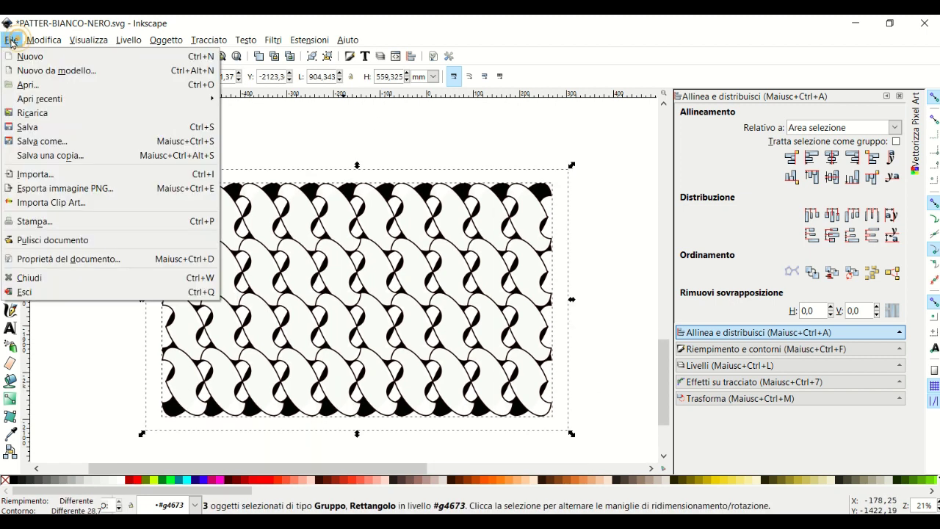
pyautogui.click(56, 190)
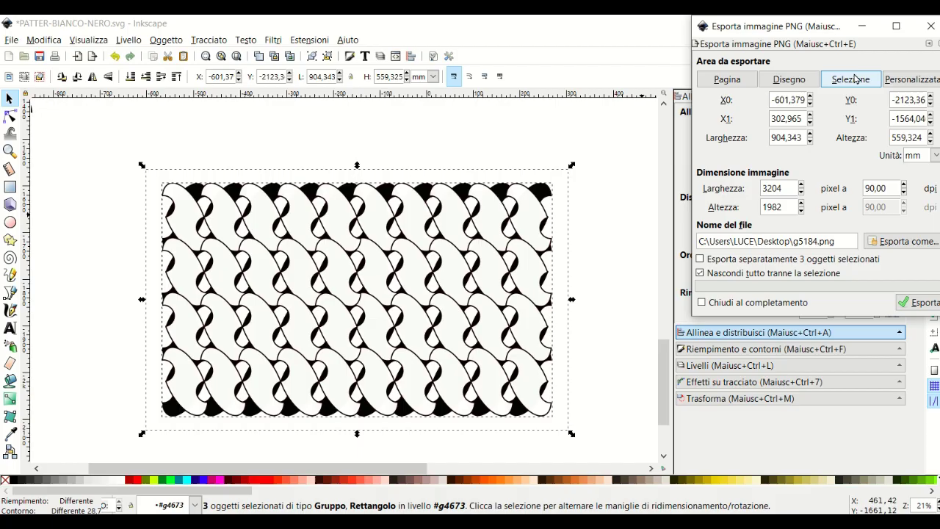